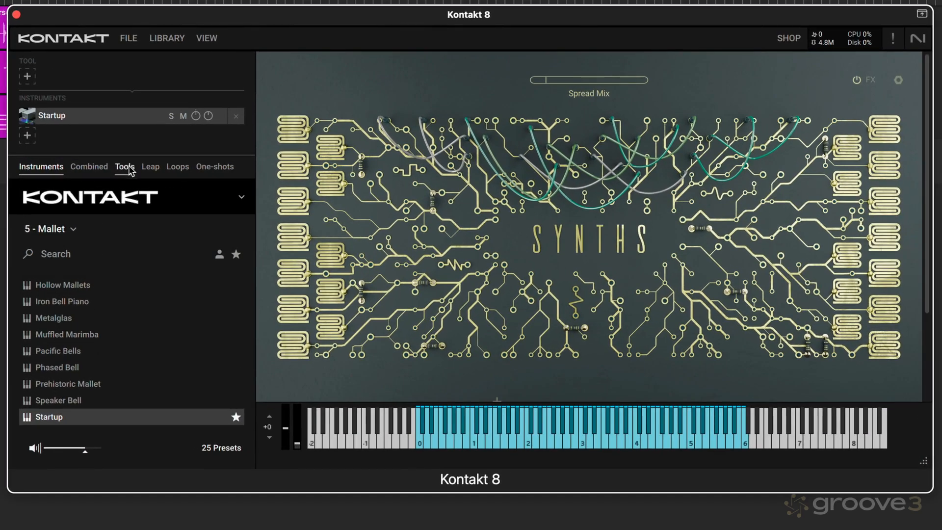
- Load the Easy preset of the Phrases tool onto the Startup instrument
left_click(125, 167)
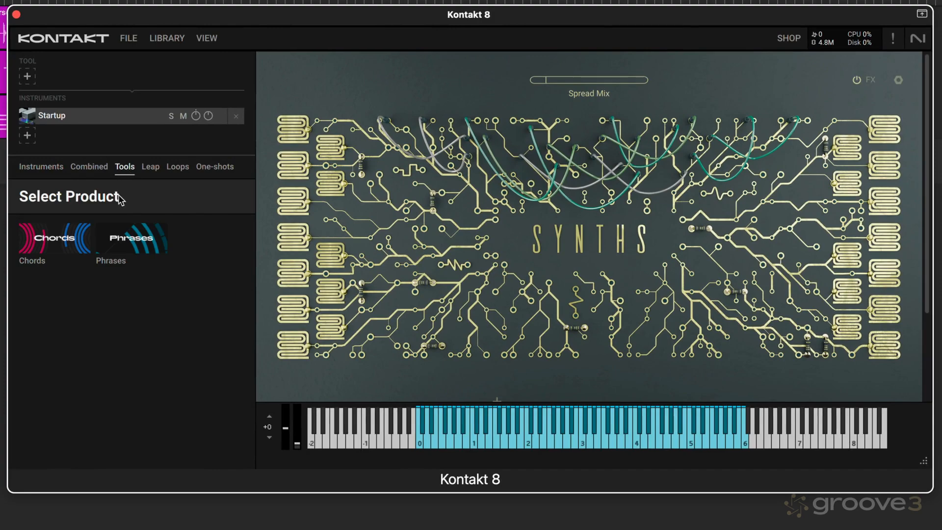
left_click(121, 243)
scroll(79, 272, "down", 10)
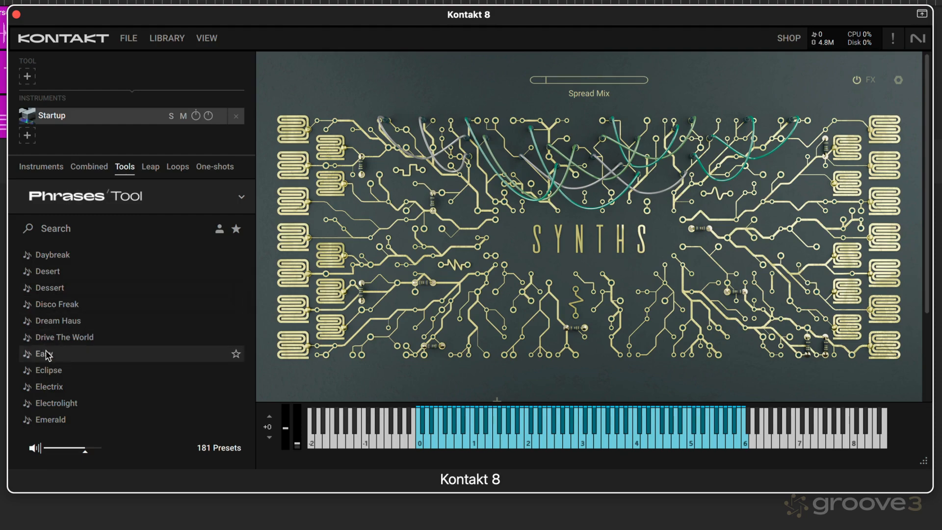
double_click(48, 354)
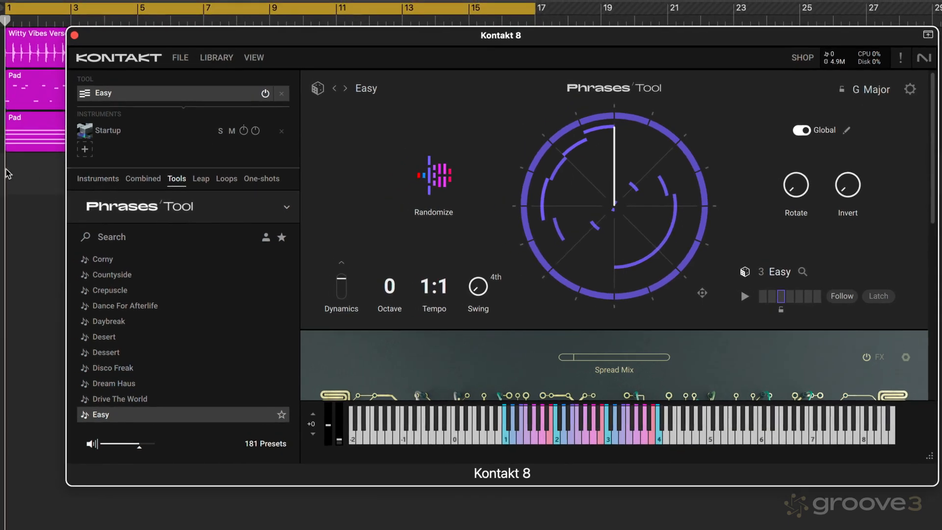
- Play the song briefly and set the Phrases tool's key to E Minor
left_click(25, 174)
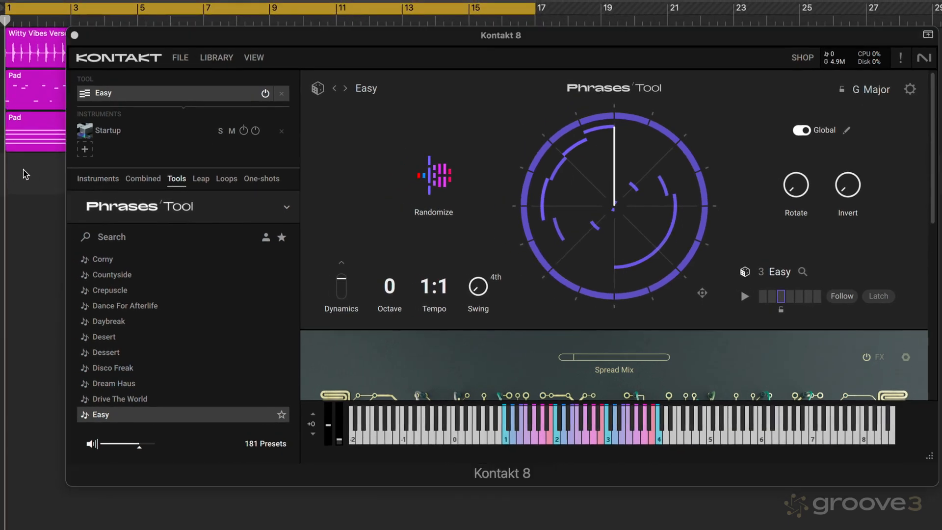
key("space")
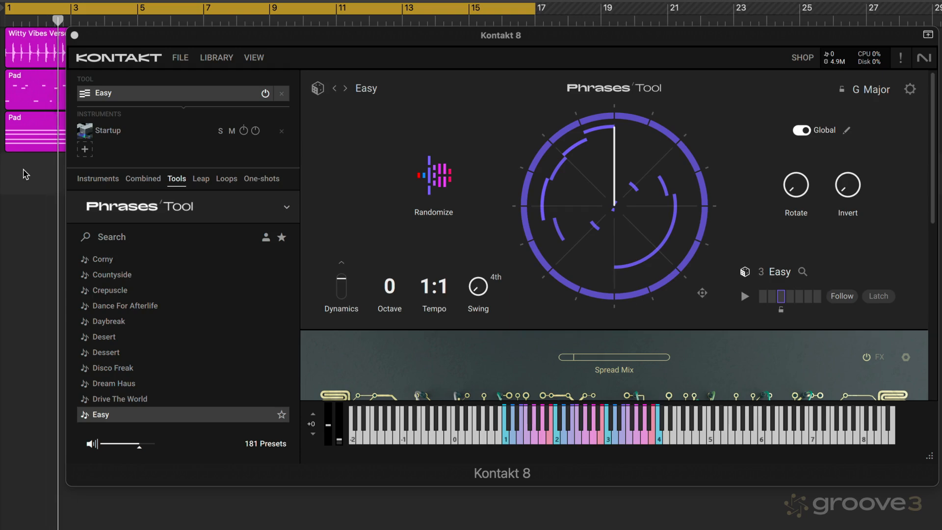
left_click(871, 93)
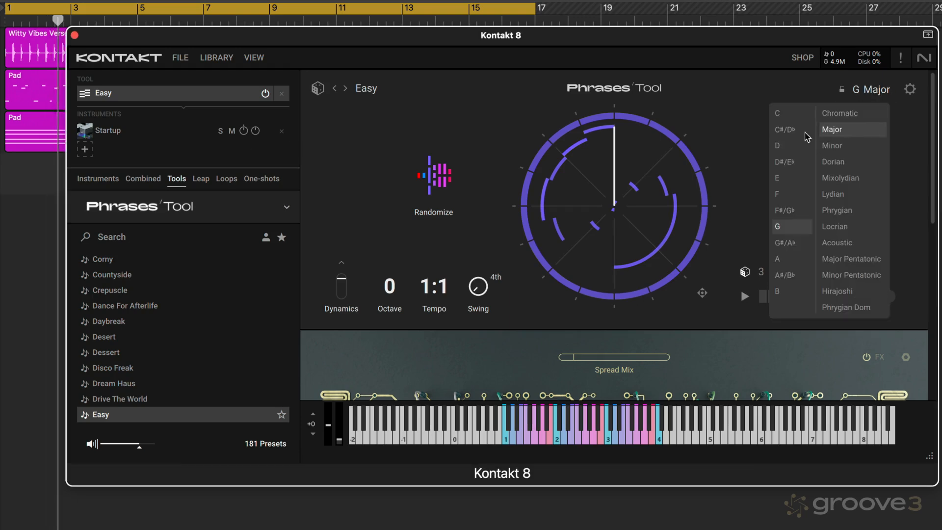
left_click(779, 181)
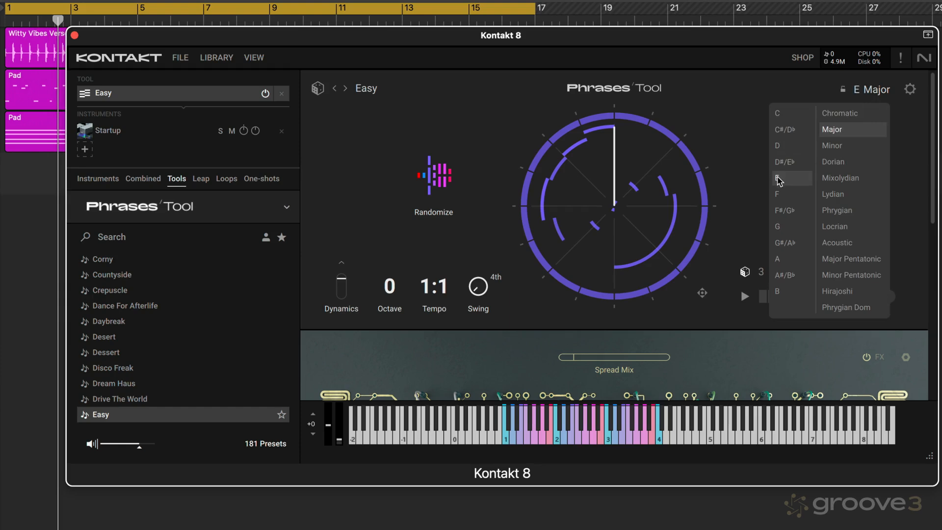
left_click(846, 147)
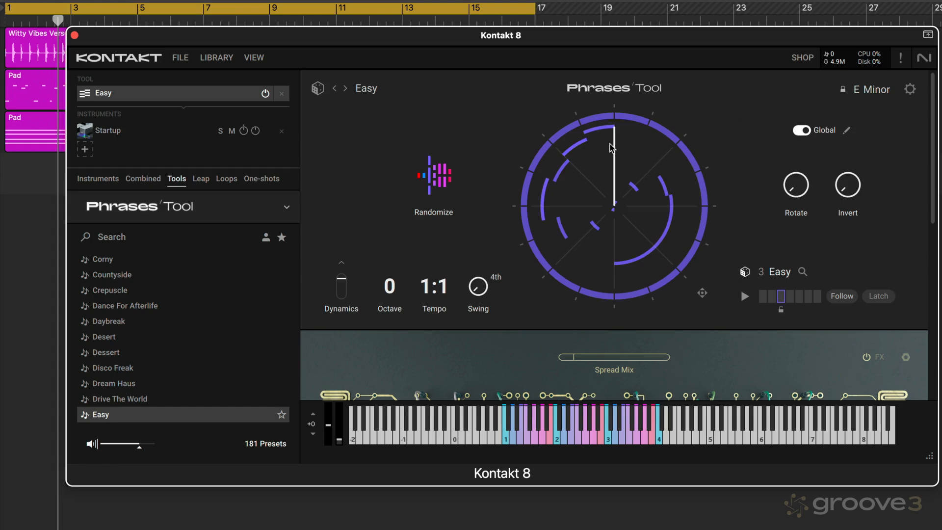
- Pick another phrase slot, step through the Eclipse and Electrix phrase sets, and return to Easy
left_click(763, 296)
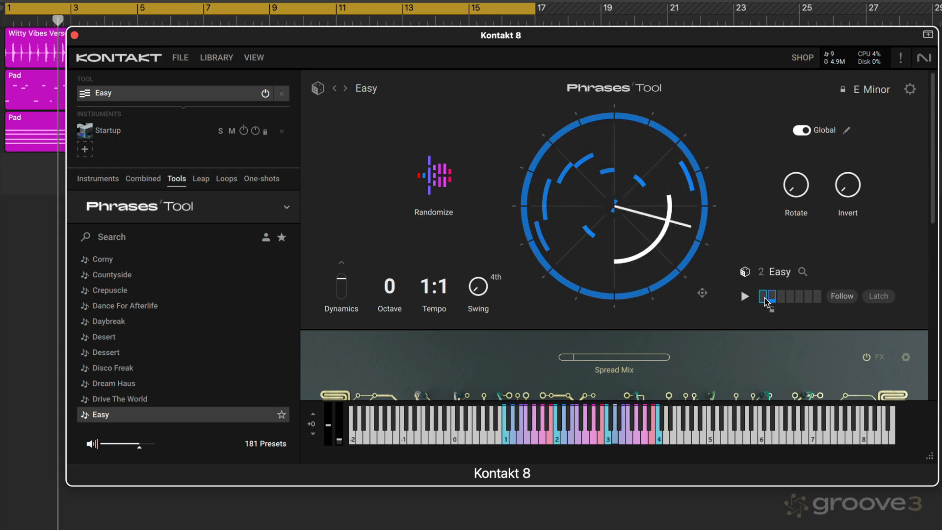
left_click(345, 88)
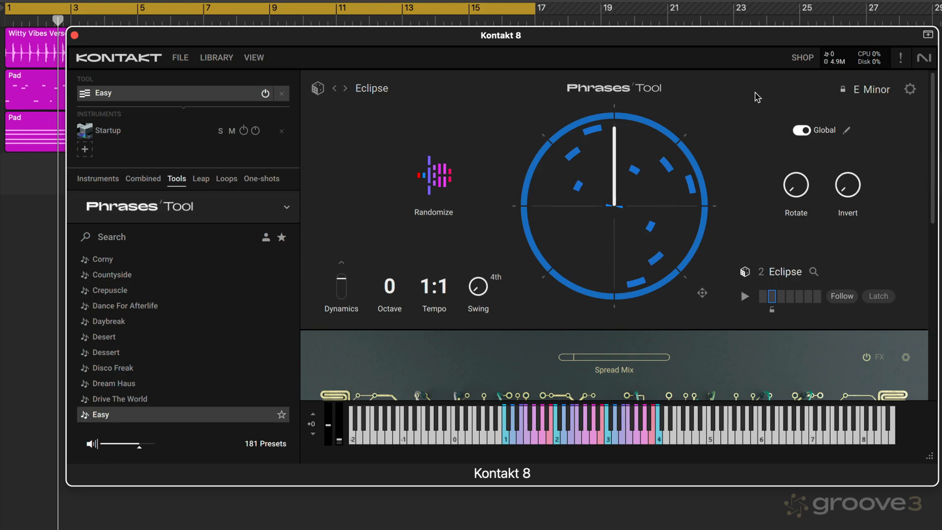
left_click(346, 91)
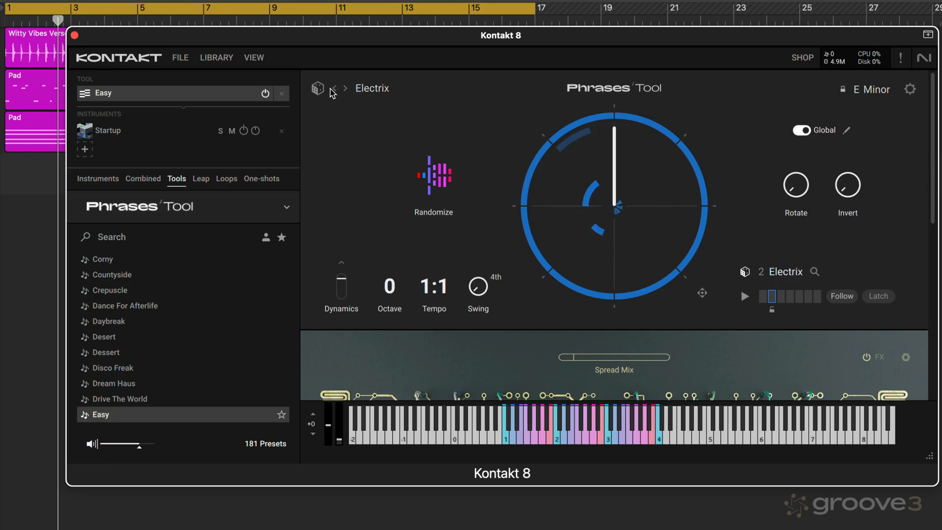
left_click(334, 91)
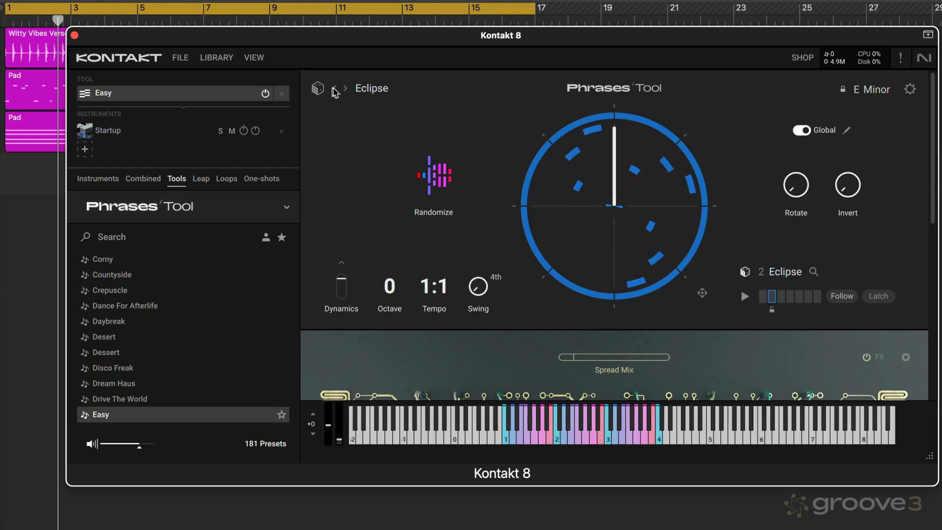
left_click(334, 90)
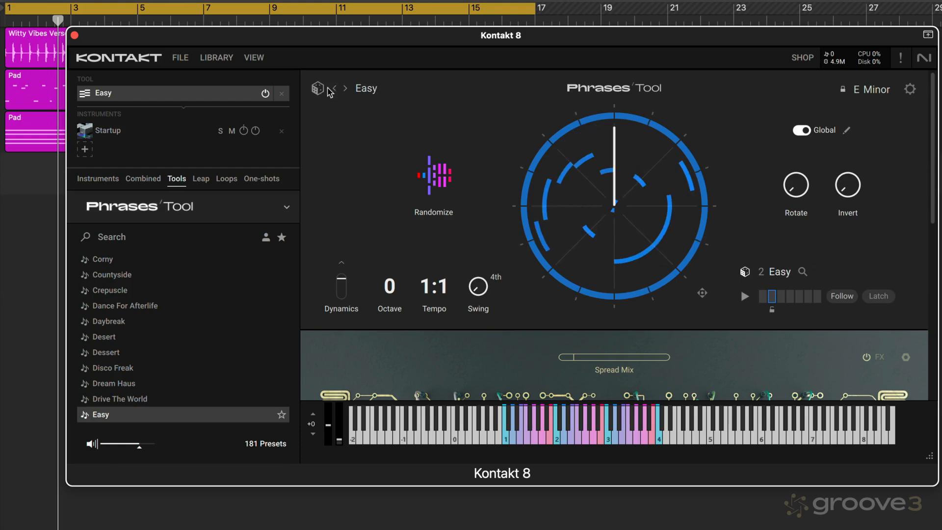
- Open the phrase set browser, audition phrases of the Easy set, and close it with phrase 4 selected
left_click(372, 92)
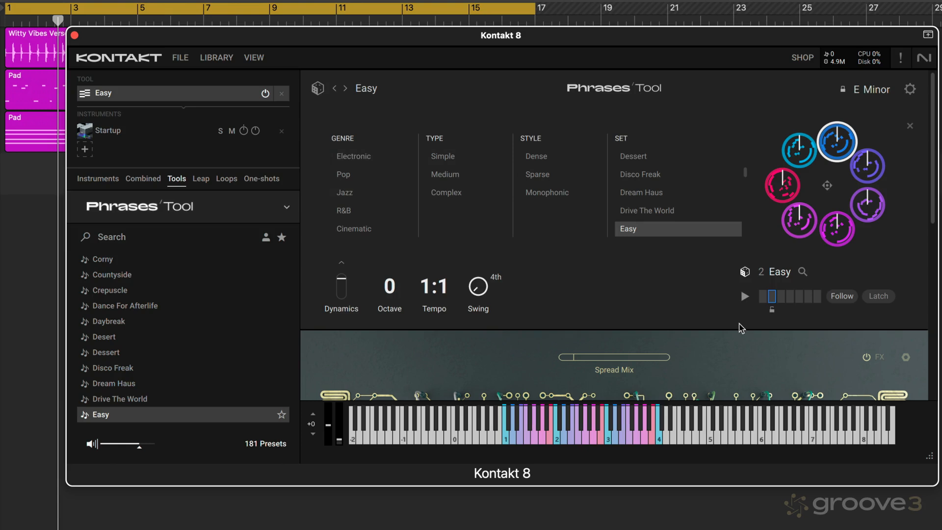
left_click(804, 154)
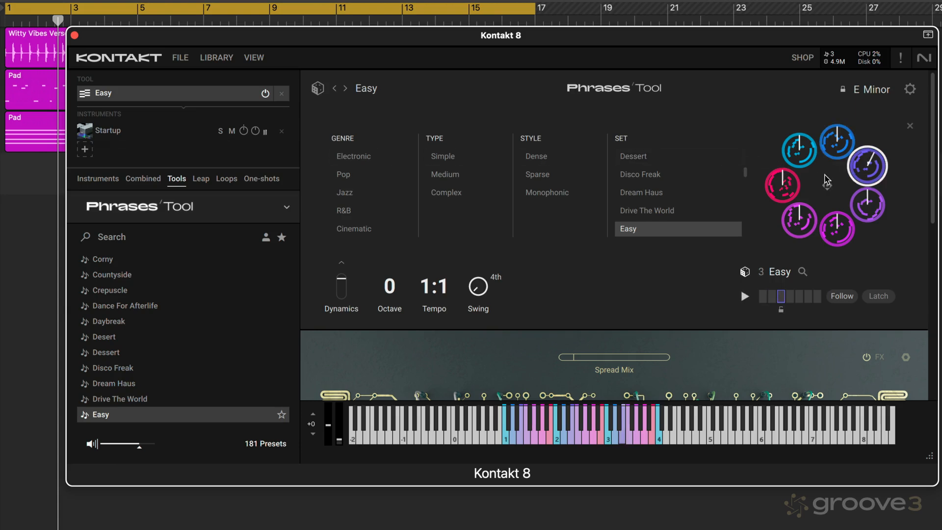
left_click(859, 203)
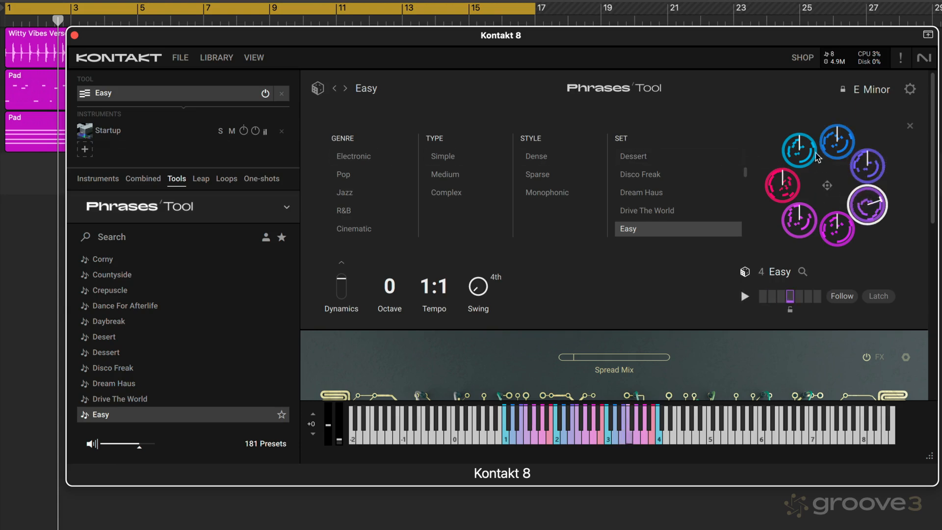
left_click(910, 127)
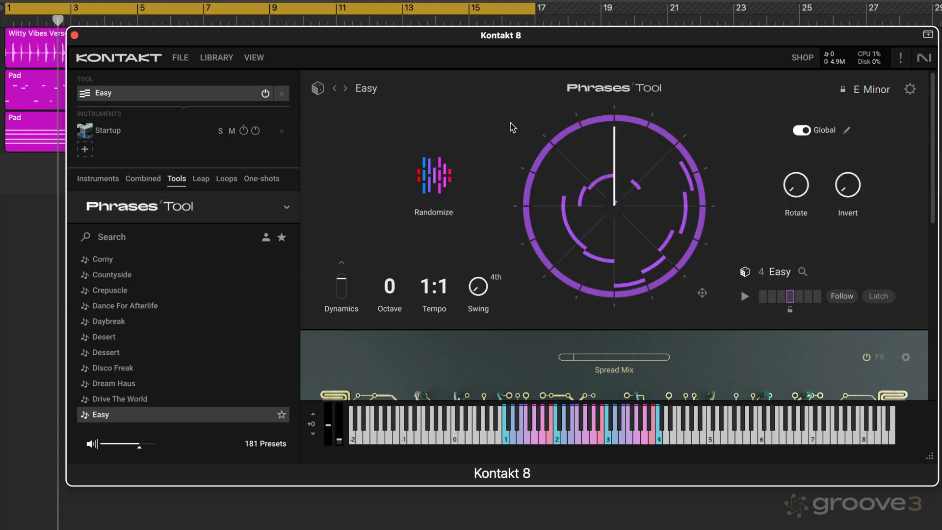
- Play the song from bar 1 to hear the Easy phrases over the existing tracks
left_click(39, 164)
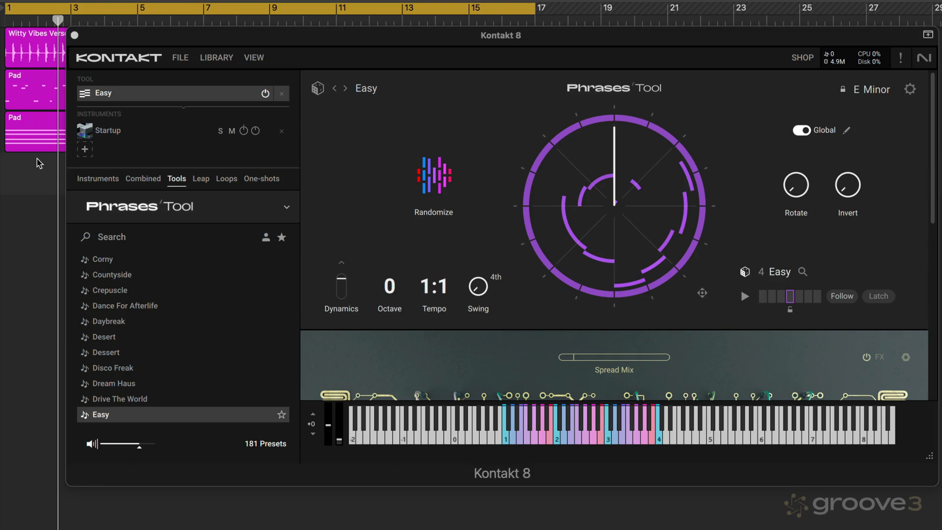
key("Return")
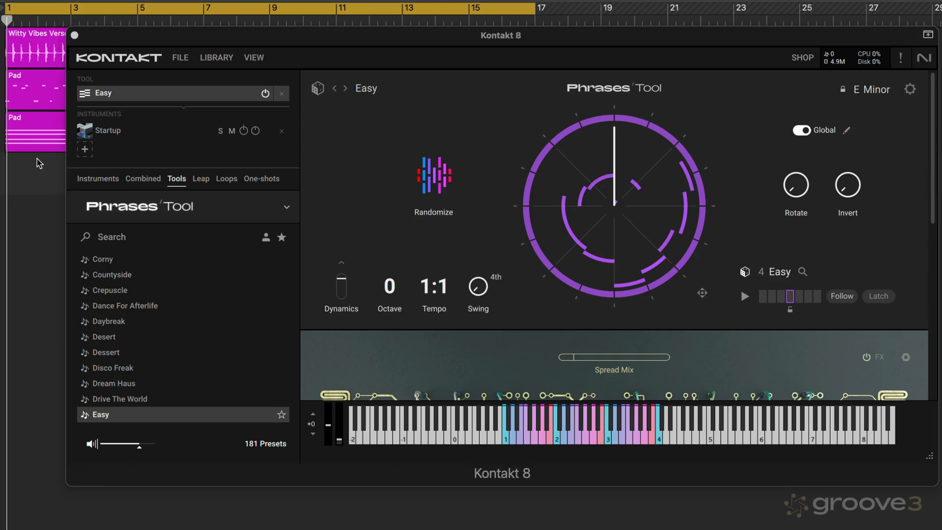
key("space")
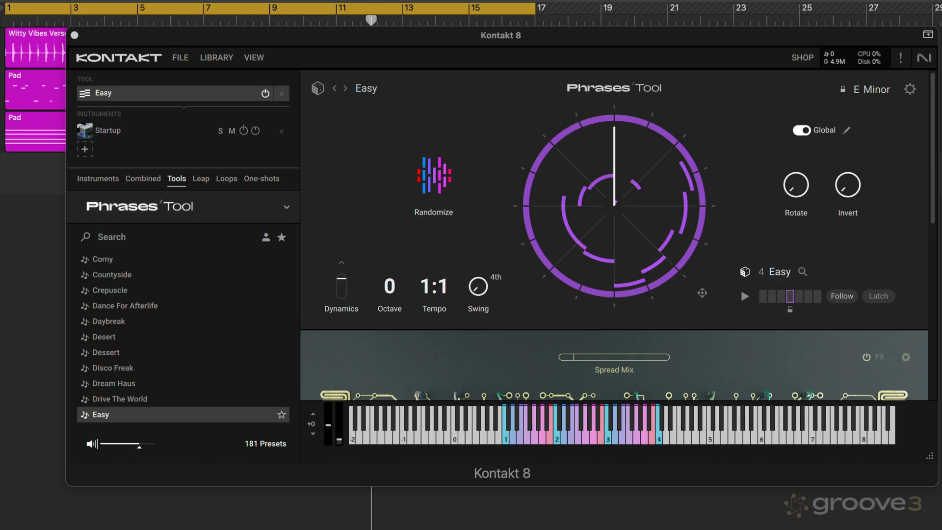
- Turn off Global editing, inspect phrases 5, 2 and 4 individually, and turn Global editing back on
left_click(804, 132)
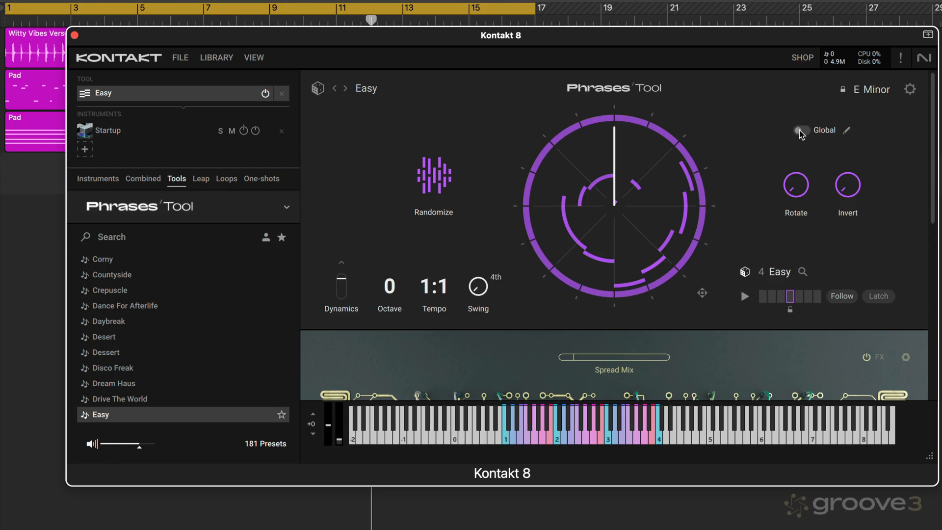
left_click(799, 296)
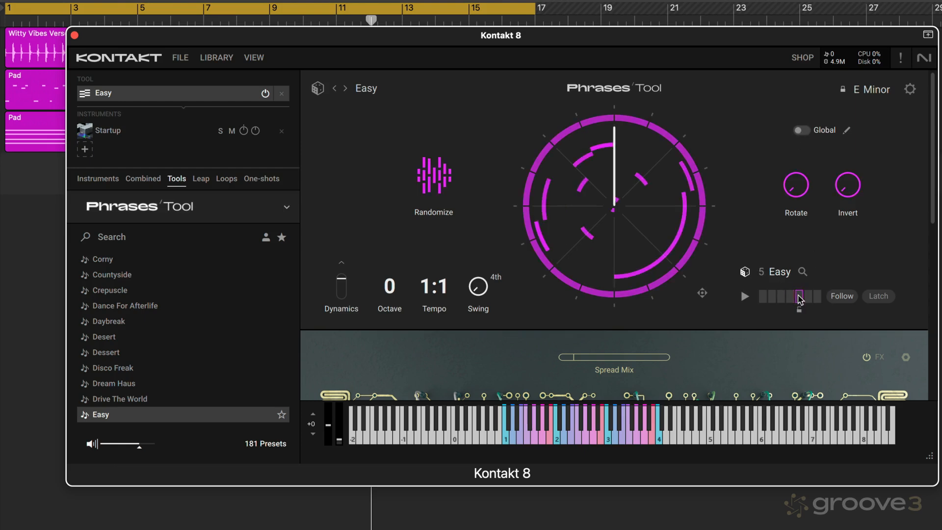
left_click(770, 297)
left_click(791, 296)
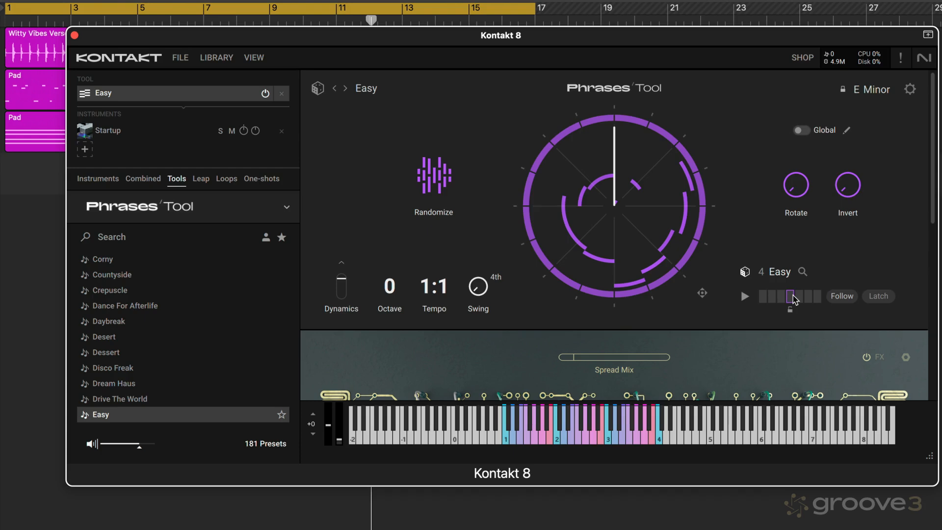
left_click(803, 131)
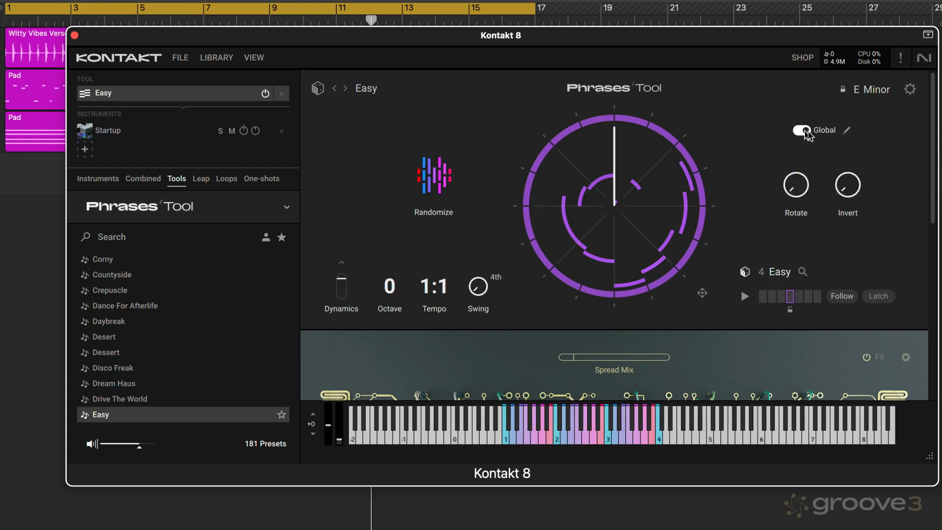
- Look at the phrase playback options and detailed edit tools, and close that view
left_click(847, 131)
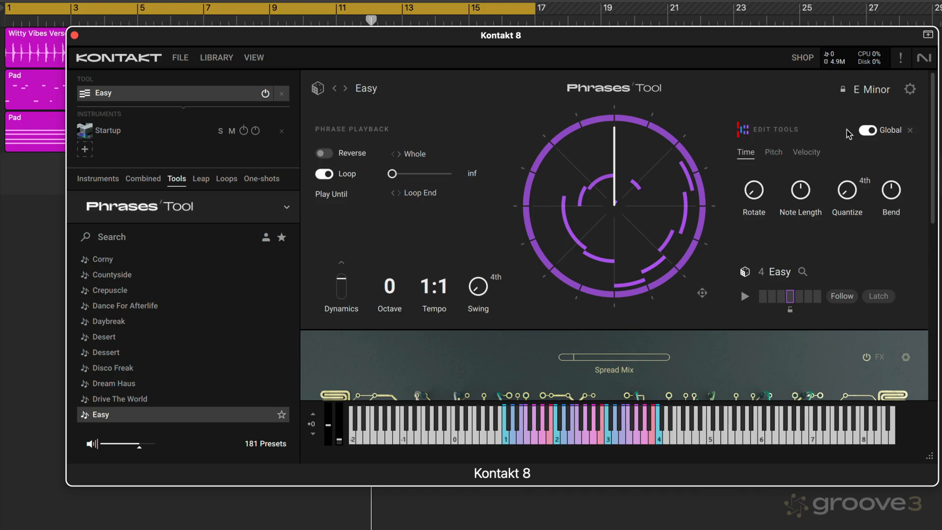
left_click(908, 131)
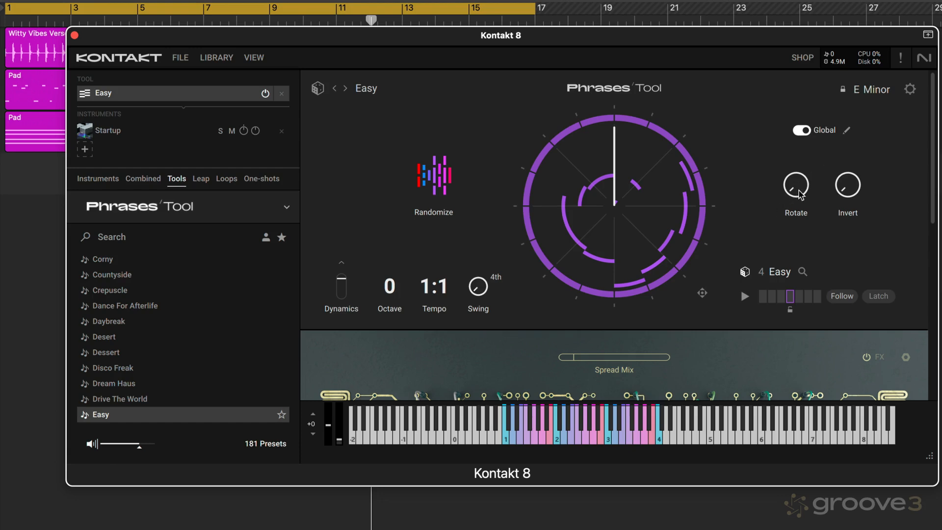
- Raise the global Rotate amount in stages to well past the middle of its range, listening with the song playing
mouse_move(800, 194)
left_click_drag(800, 185, 801, 165)
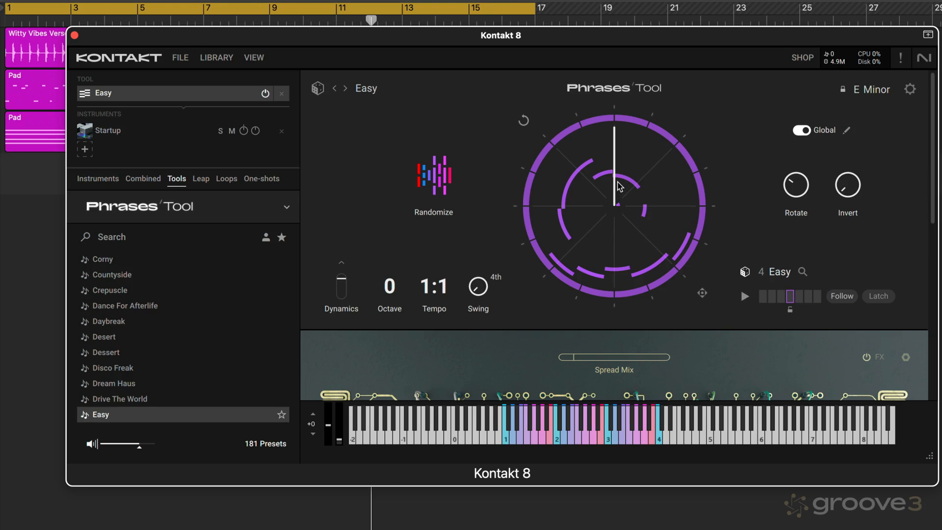
left_click(32, 211)
key("space")
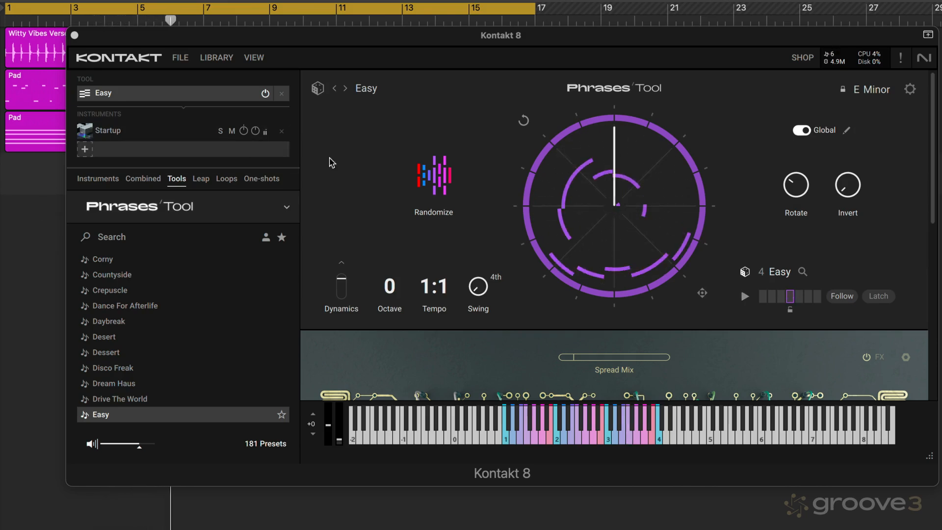
left_click_drag(798, 190, 801, 172)
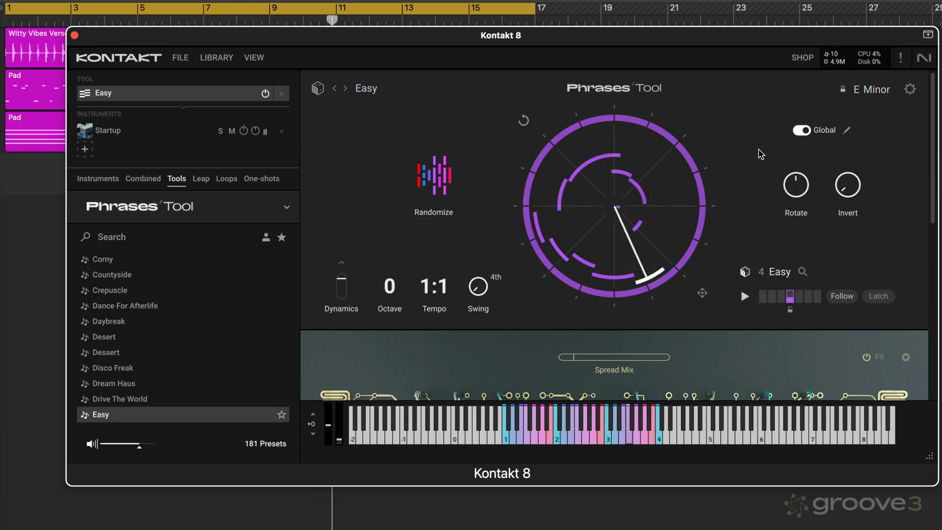
left_click_drag(798, 188, 799, 157)
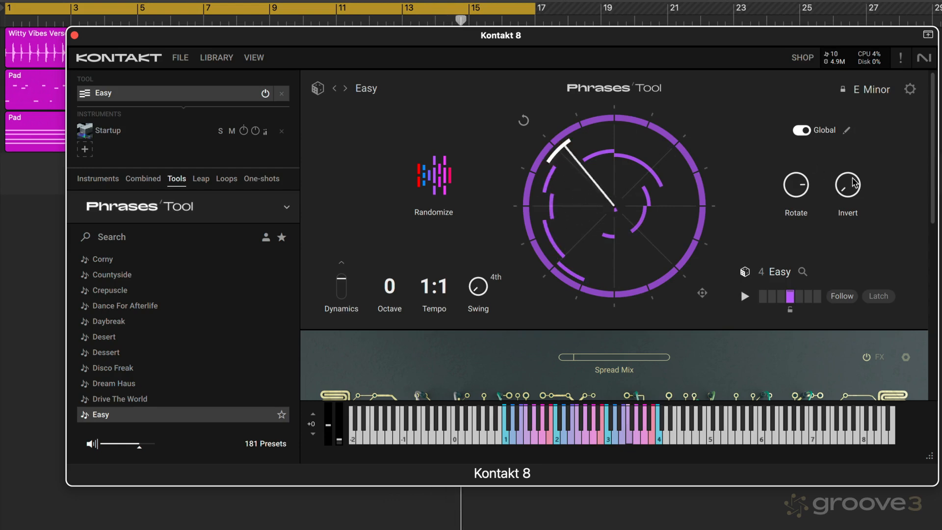
- Raise the global Invert amount in stages to about the middle of its range during playback, and stop the song
left_click_drag(854, 183, 849, 164)
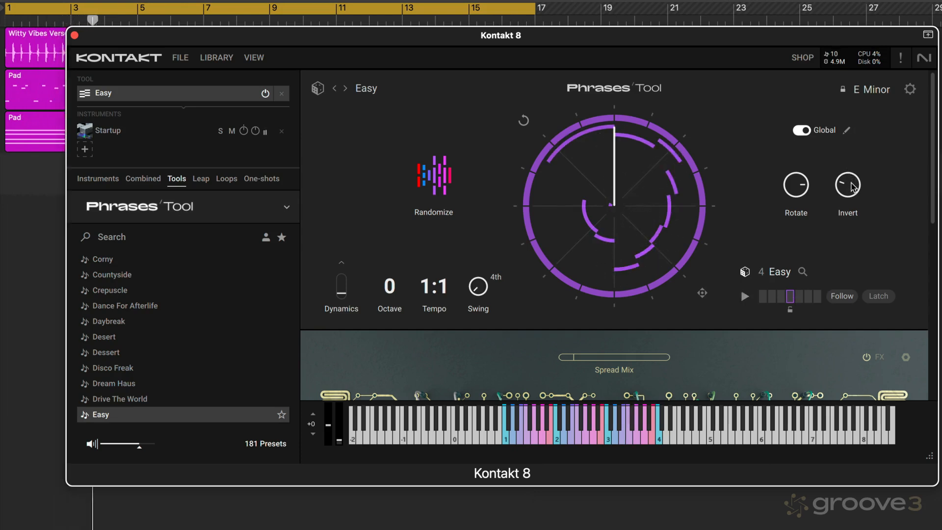
left_click_drag(853, 188, 851, 178)
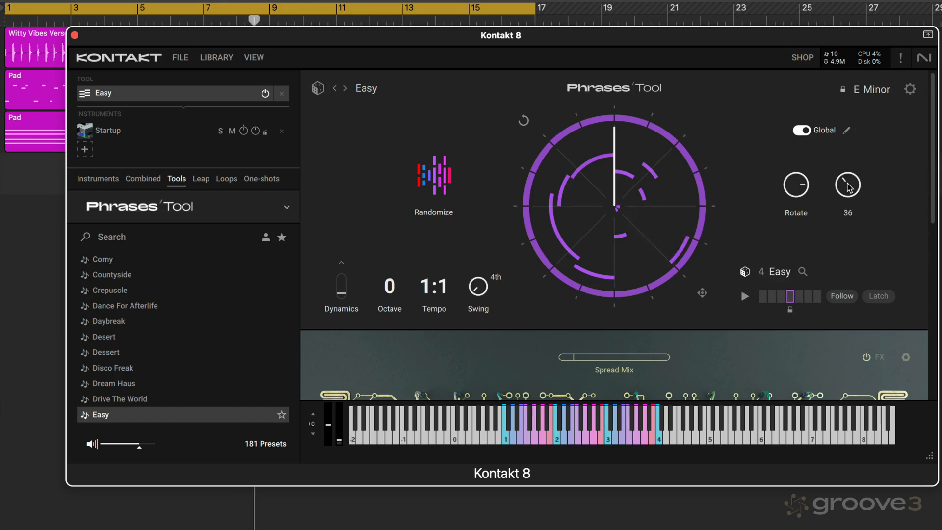
left_click_drag(849, 187, 845, 173)
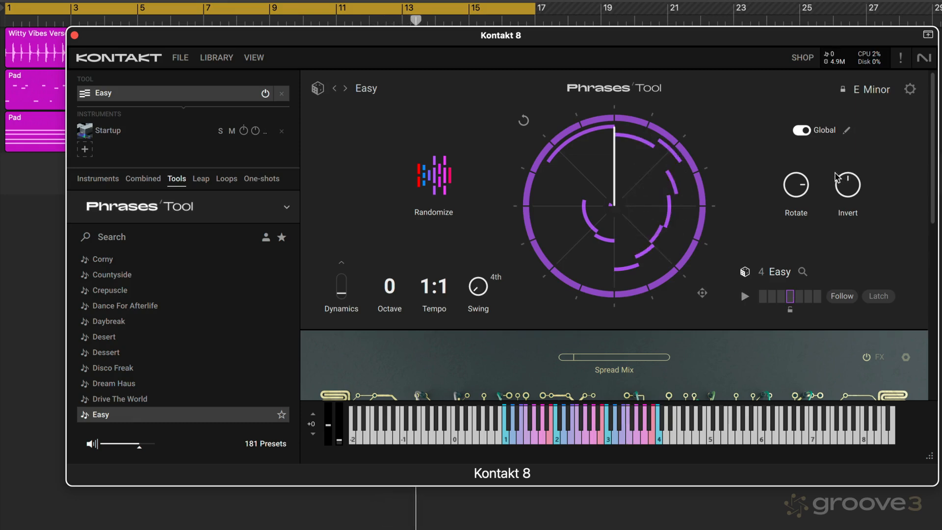
left_click(33, 306)
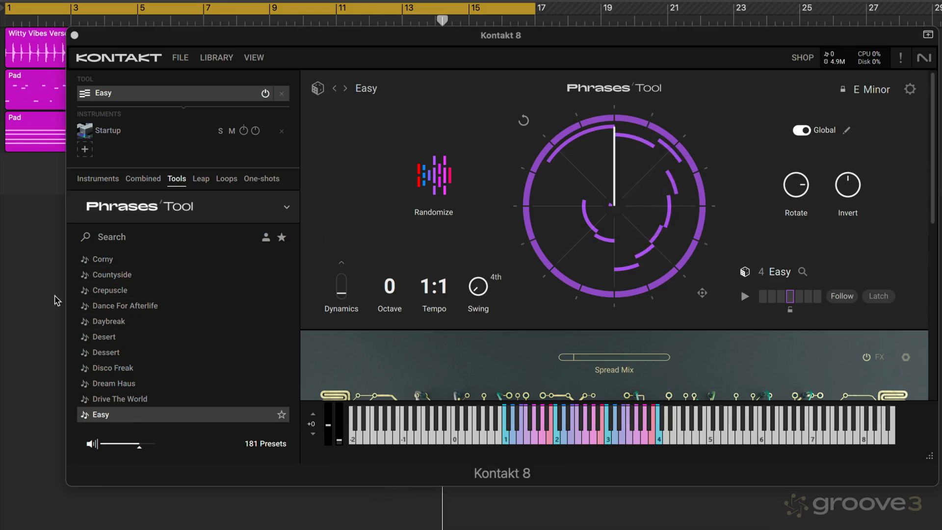
- Open the detailed edit tools and try short and long global Note Length amounts, finishing well below the middle of the range
left_click(846, 143)
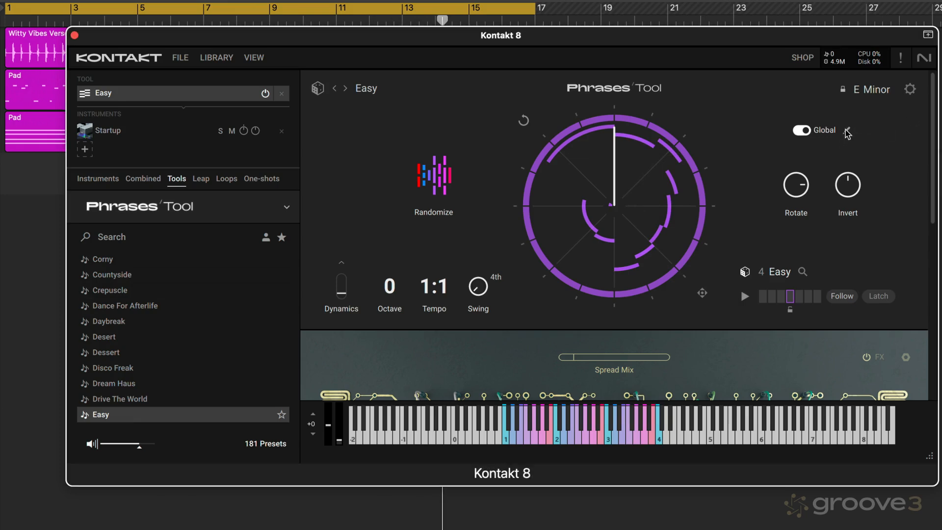
left_click(847, 132)
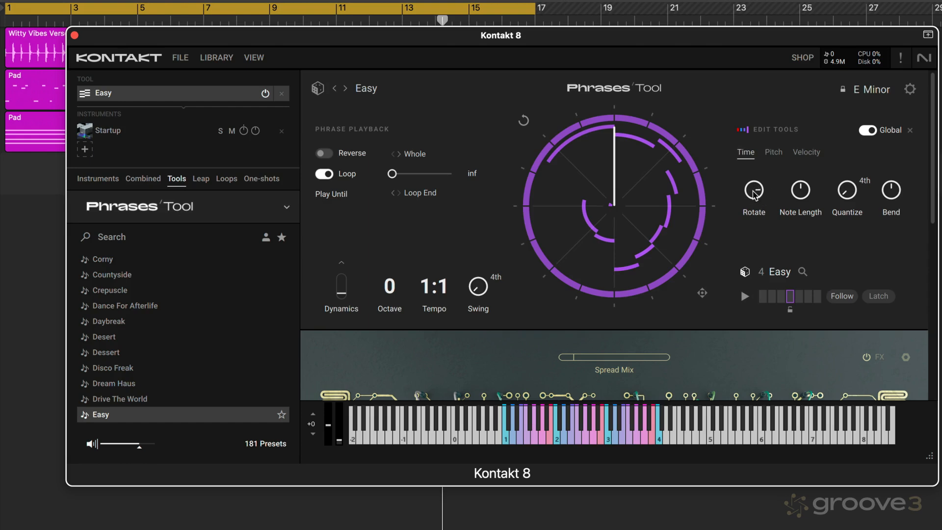
left_click_drag(803, 189, 797, 204)
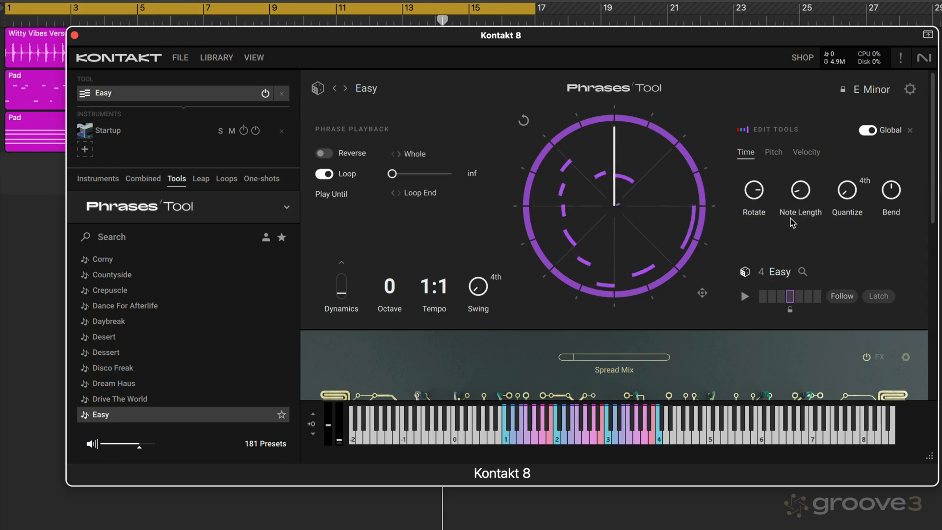
left_click(801, 193)
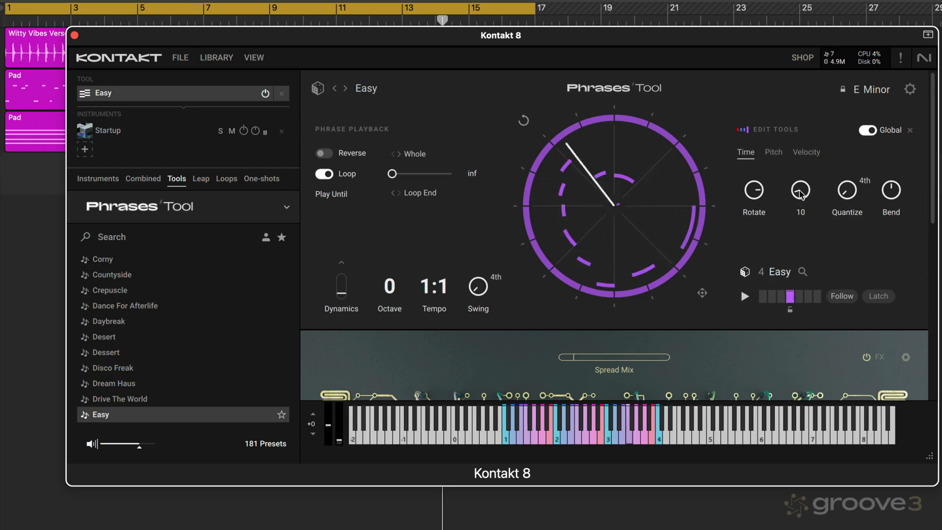
left_click_drag(800, 199, 803, 114)
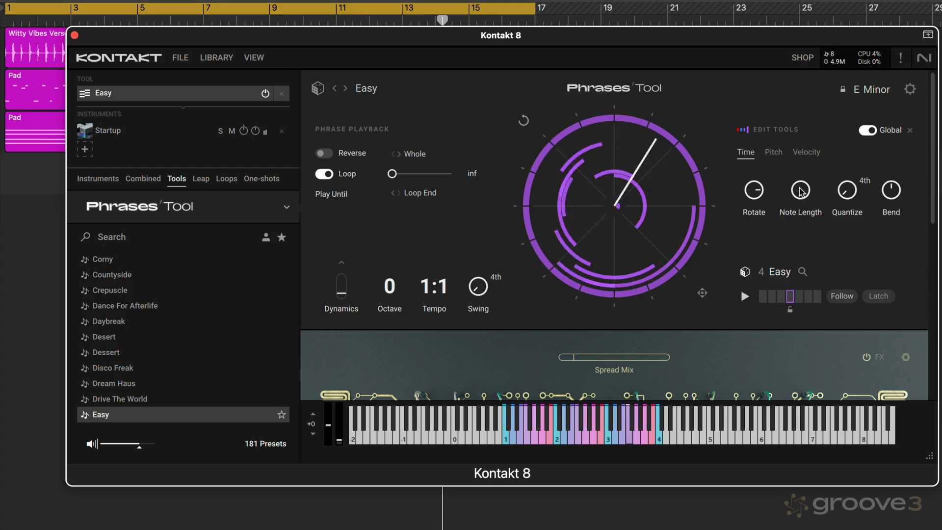
left_click_drag(800, 194, 789, 252)
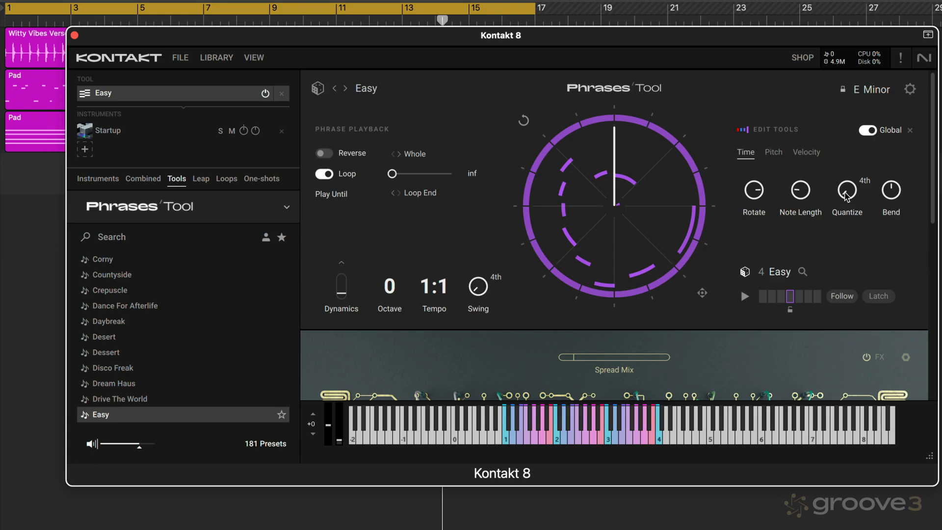
- Check the Quantize grid options, keep 4th, and raise the global Quantize amount to well past the middle of its range
left_click(866, 182)
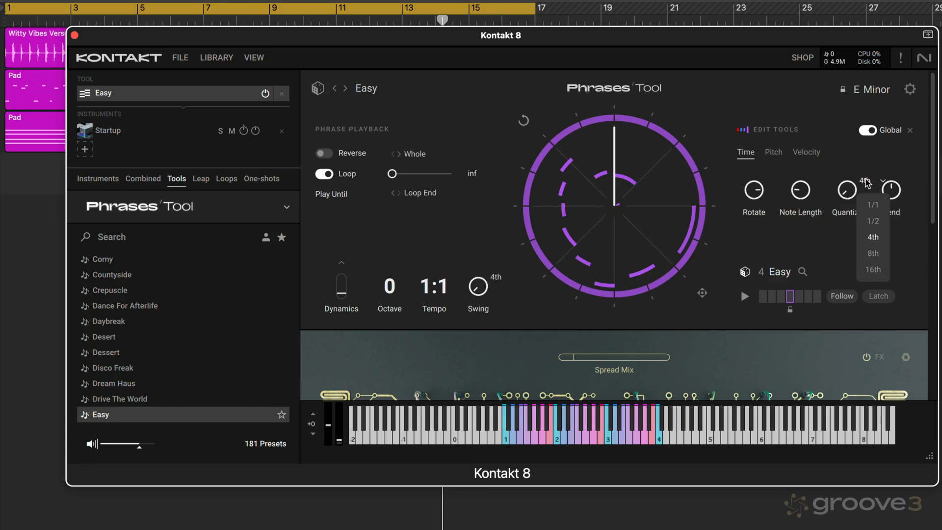
left_click(846, 161)
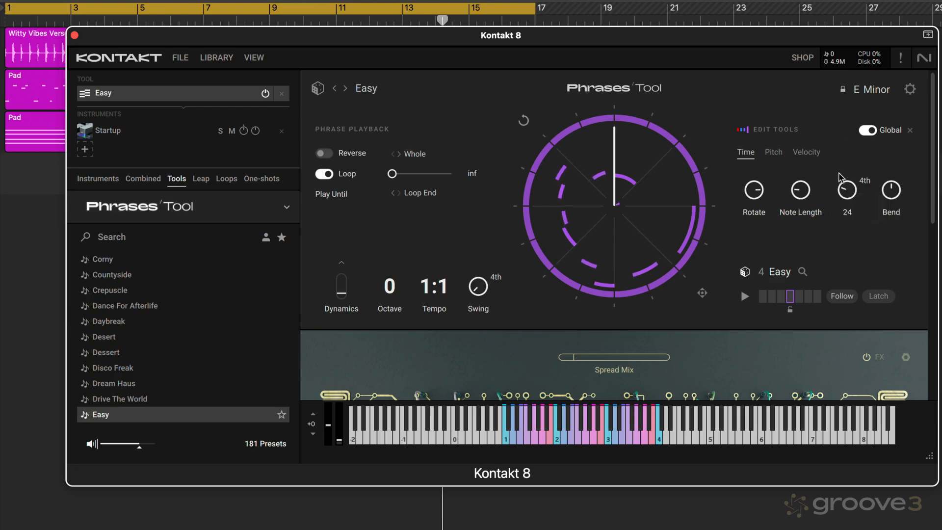
left_click_drag(844, 127, 840, 138)
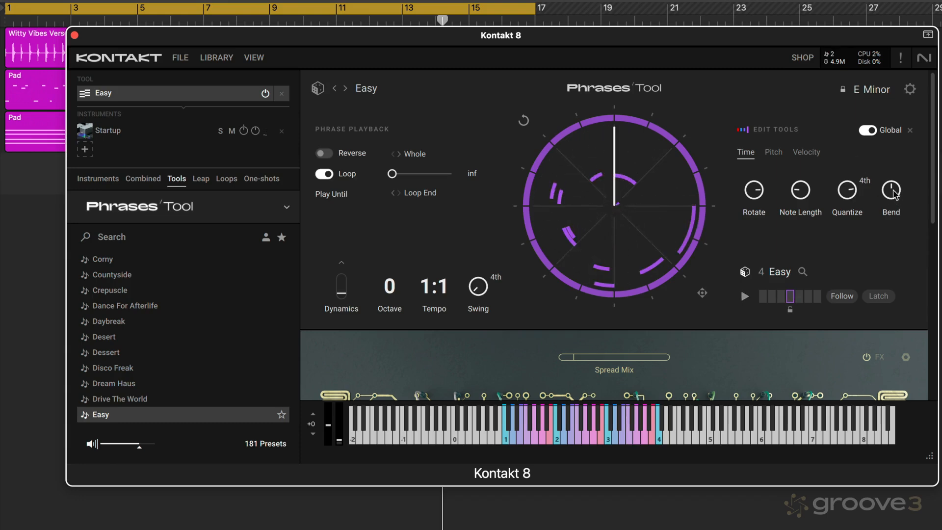
- Raise the global Bend amount in stages to well past the middle of its range, listening with the song playing
left_click_drag(889, 193, 888, 182)
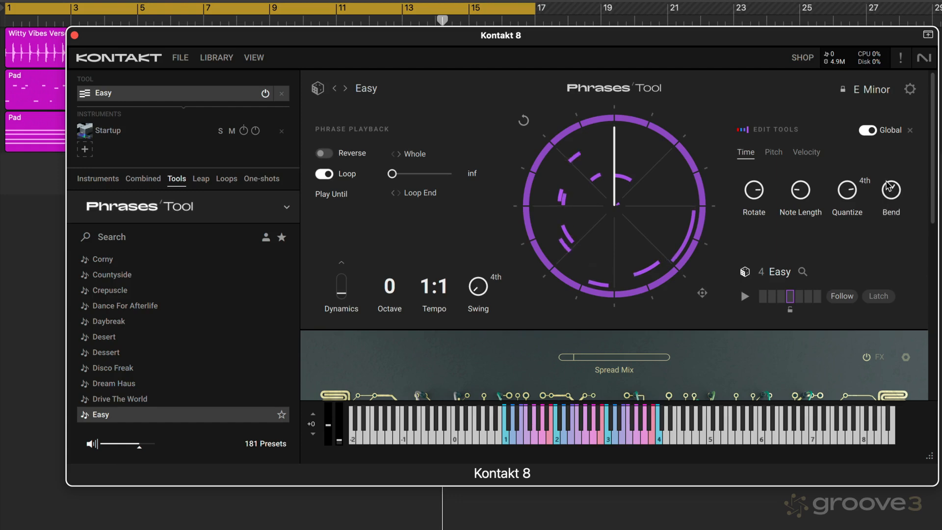
left_click(38, 266)
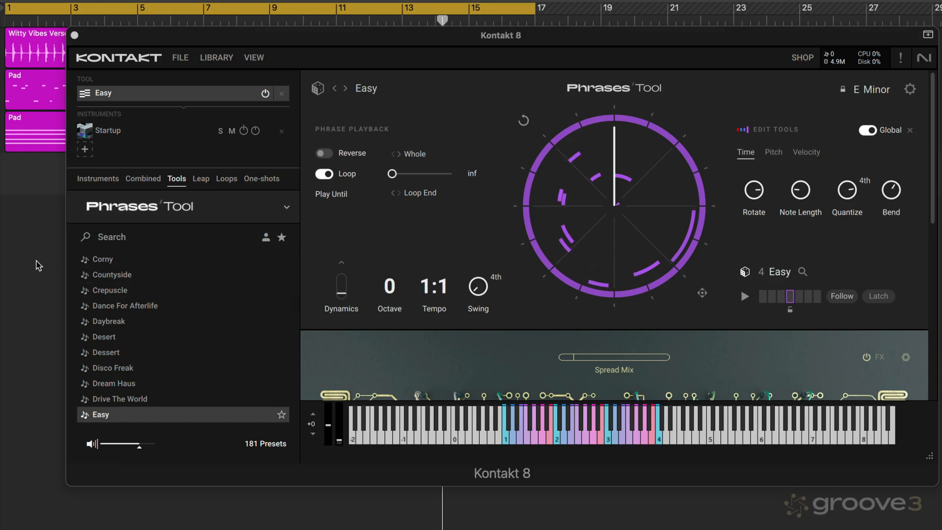
key("space")
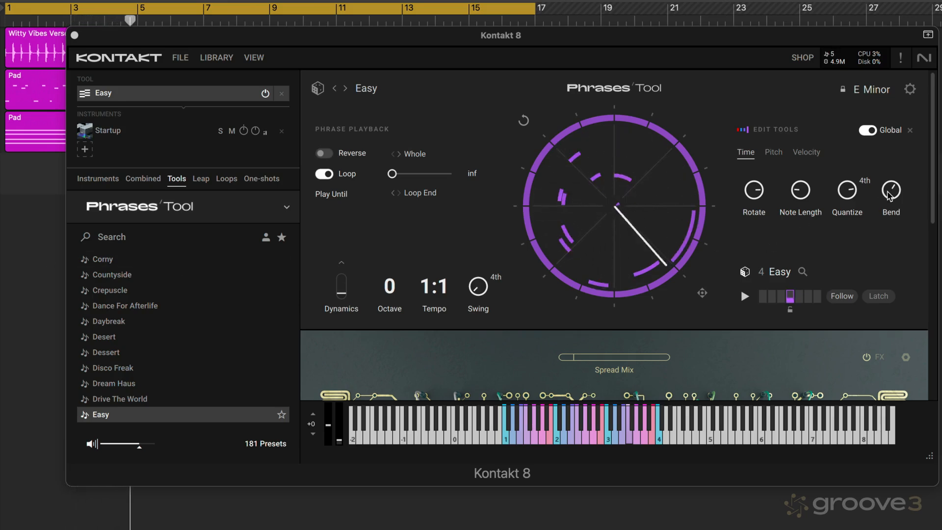
left_click_drag(889, 195, 894, 175)
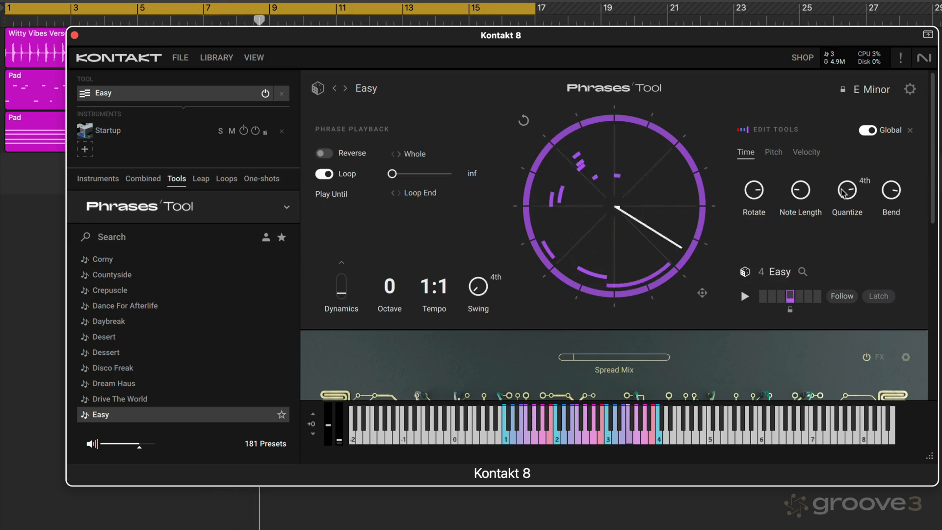
- Lower Quantize, bring Bend down in stages to near its minimum during playback, raise Quantize to its maximum, and stop the song
left_click_drag(843, 192, 828, 247)
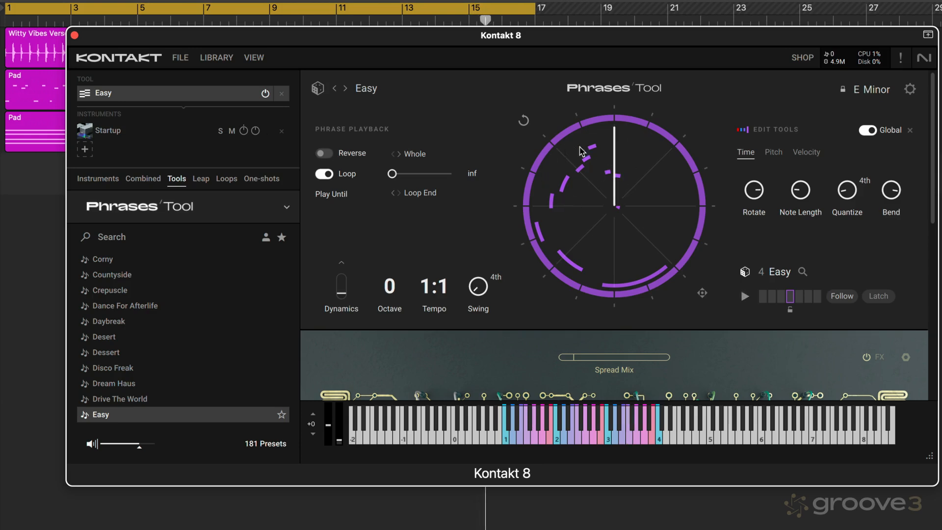
left_click_drag(893, 191, 879, 227)
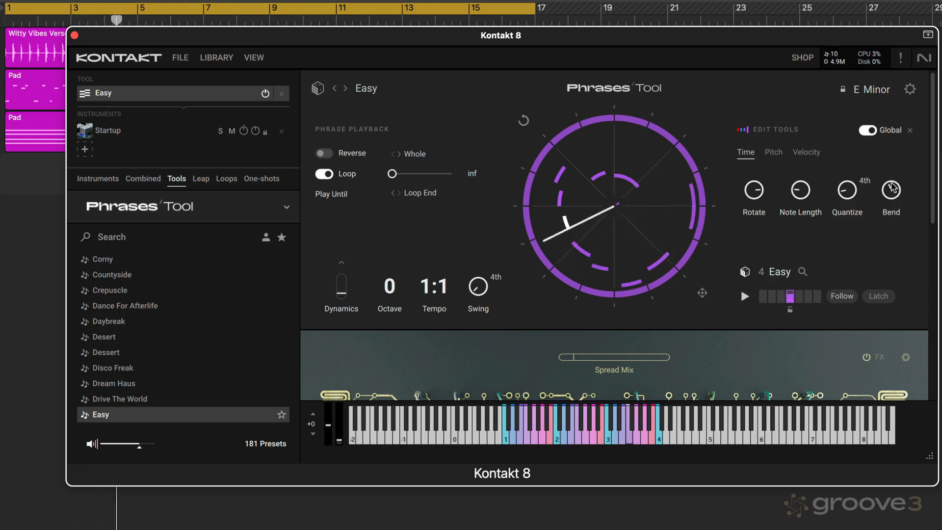
left_click_drag(892, 188, 891, 201)
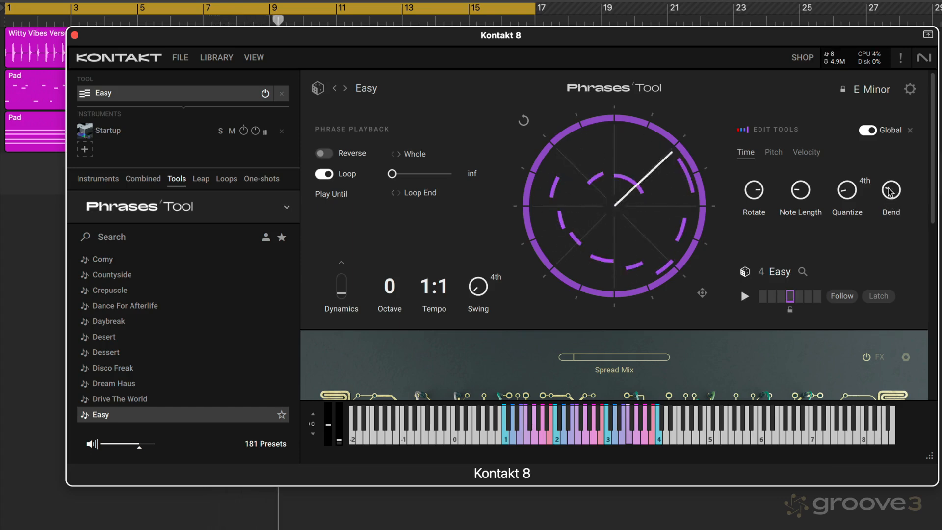
left_click_drag(893, 191, 893, 207)
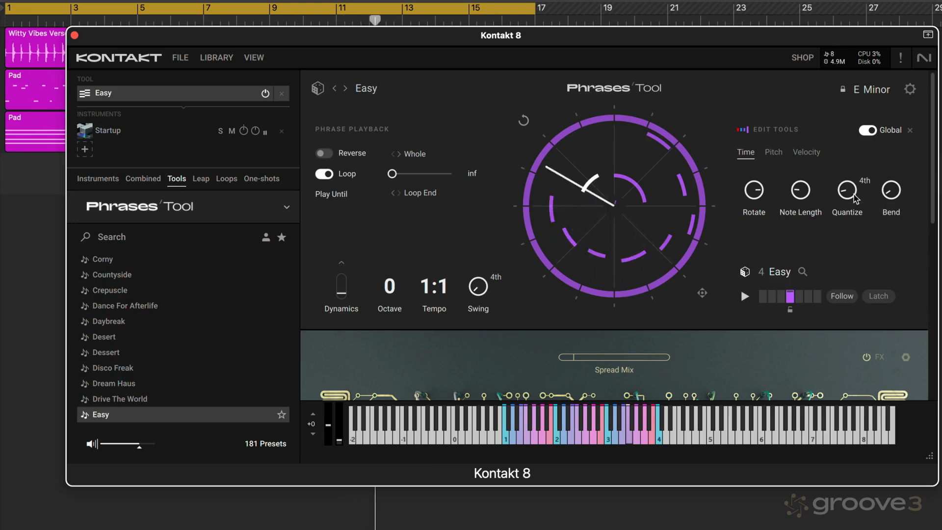
left_click_drag(852, 196, 851, 125)
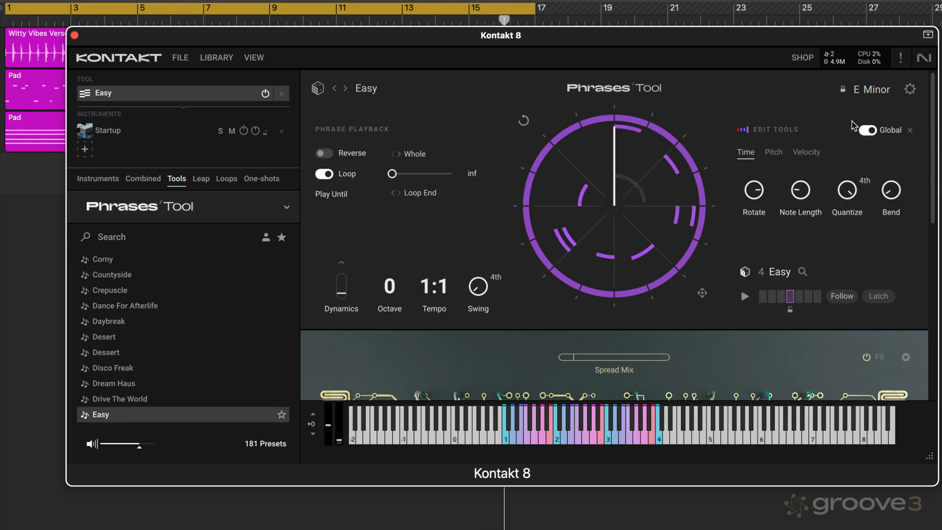
left_click(28, 260)
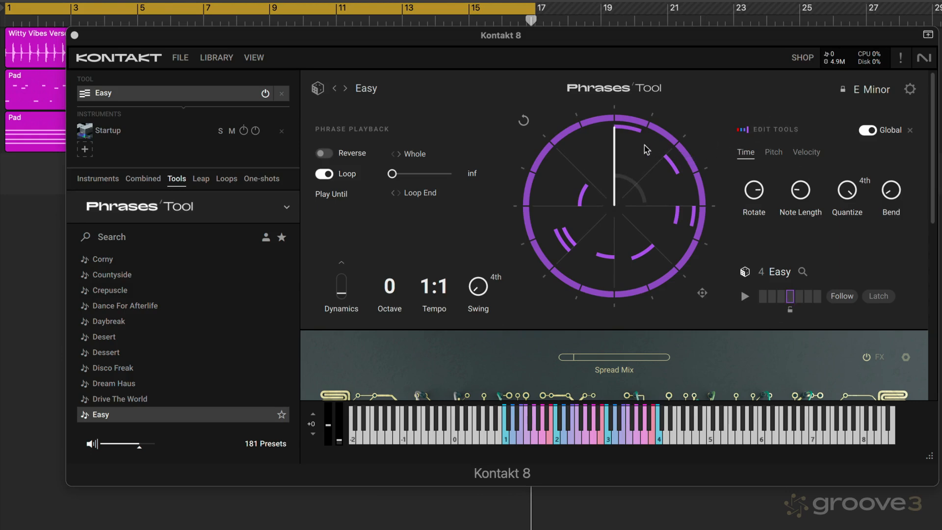
- Set the global pitch Transpose to 2 while playing phrase 4, and raise the velocity Tilt above the middle of its range
left_click(776, 157)
left_click(777, 155)
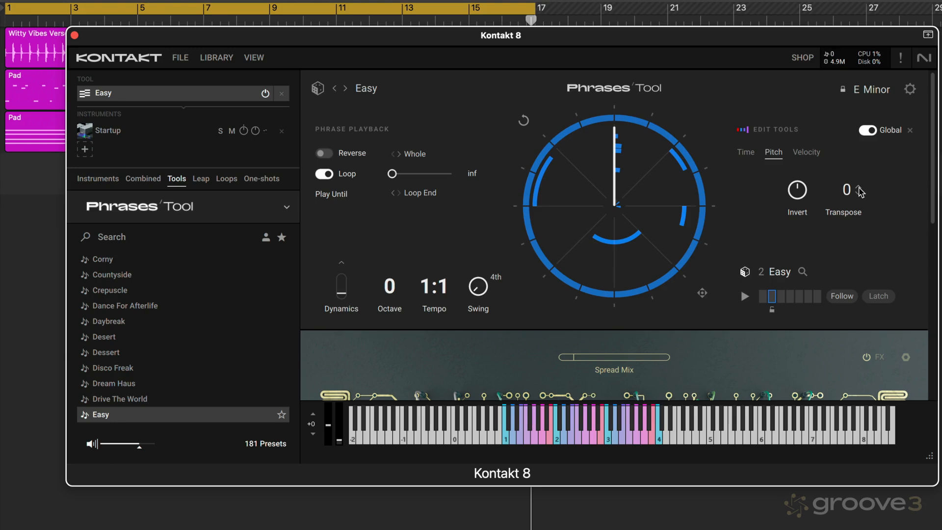
left_click(860, 191)
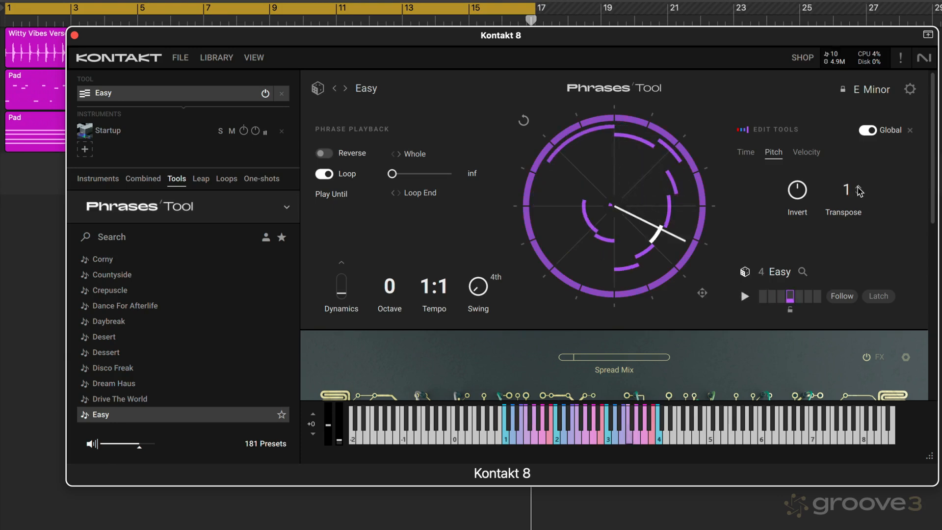
left_click(860, 191)
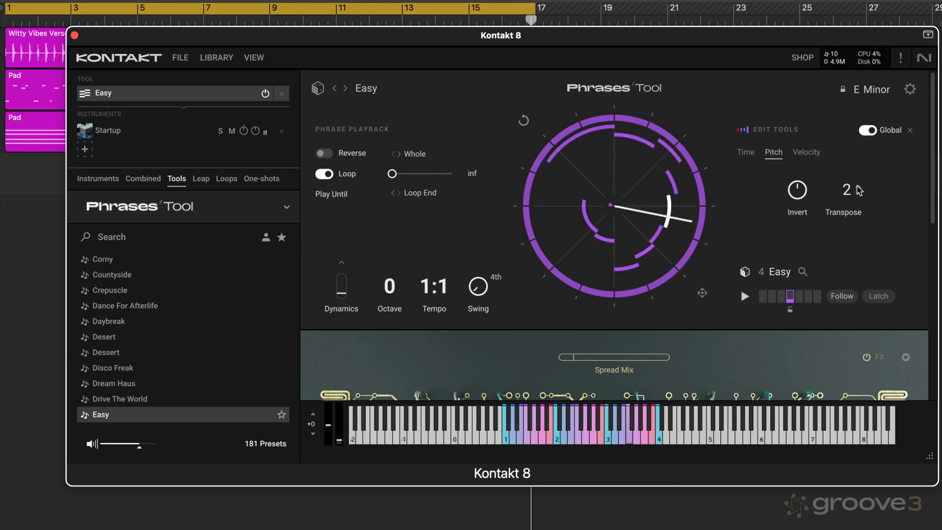
left_click(860, 191)
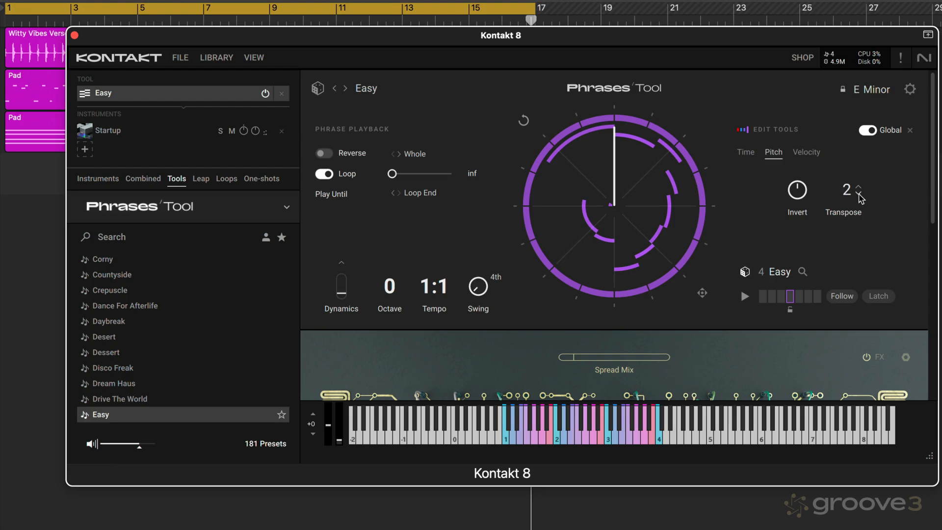
left_click(809, 153)
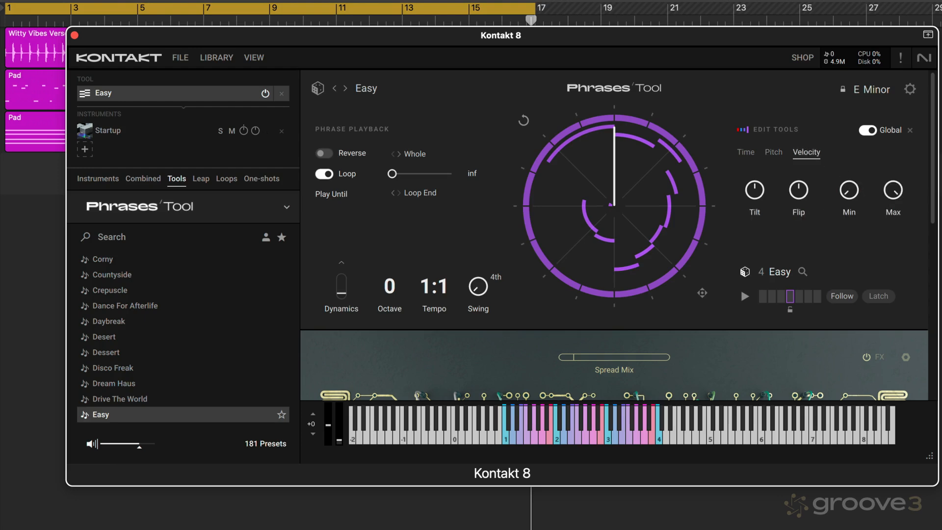
left_click_drag(754, 191, 727, 224)
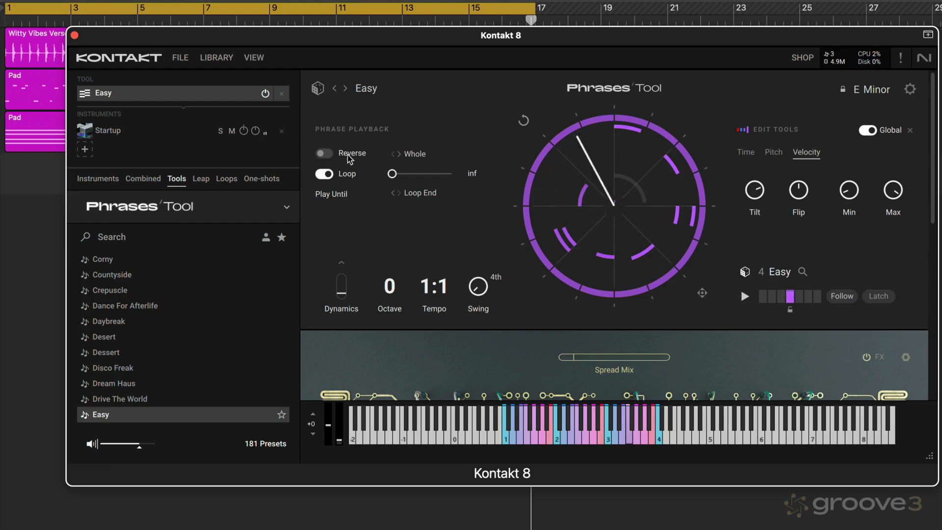
- Turn on Reverse for the phrase, compare Whole, First Half and Second Half, keep Second Half, and turn Reverse off
left_click(326, 156)
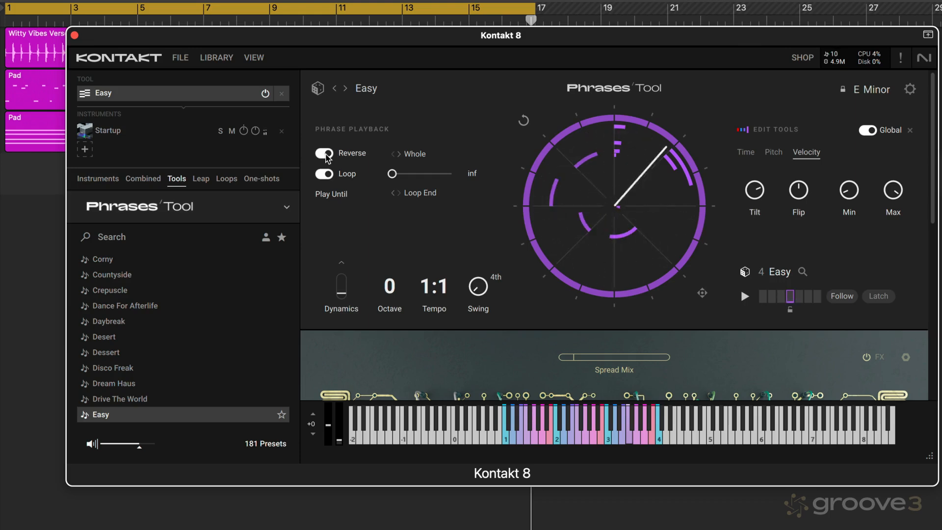
left_click(420, 155)
left_click(432, 196)
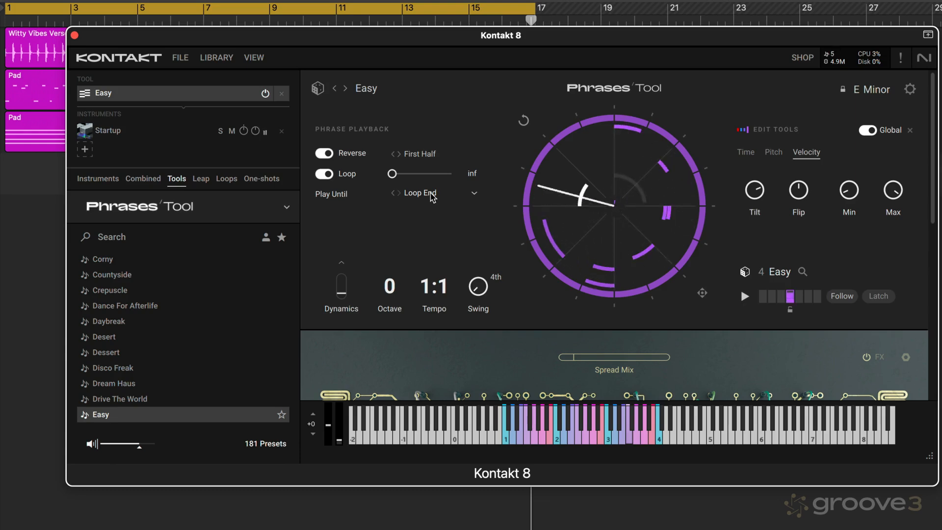
left_click(425, 155)
left_click(435, 211)
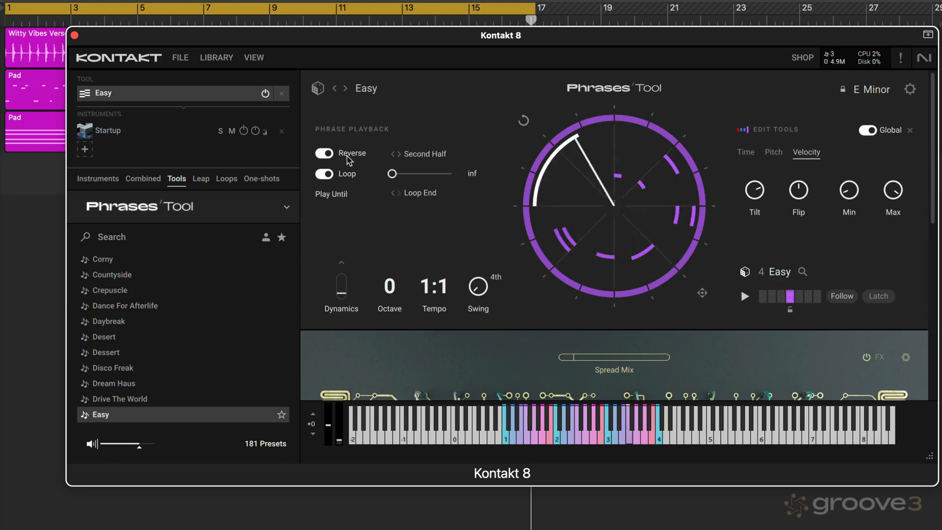
left_click(414, 156)
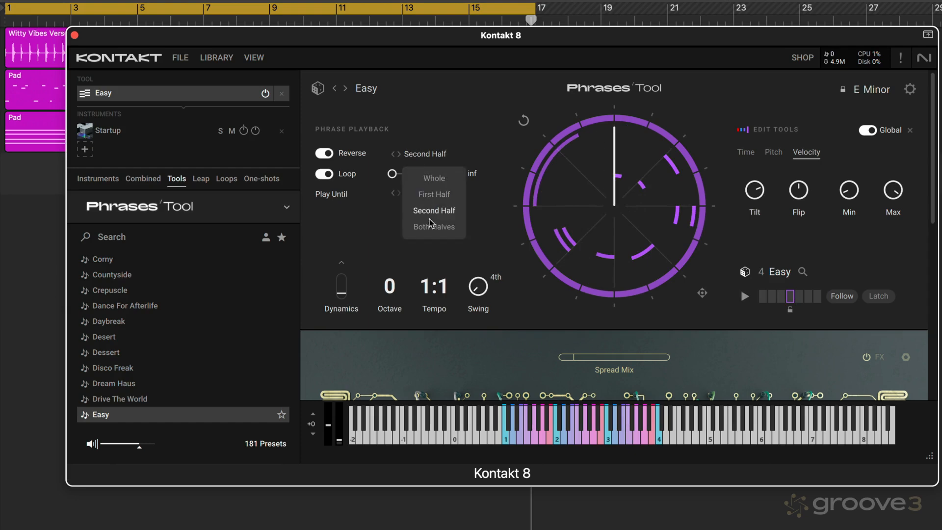
left_click(353, 141)
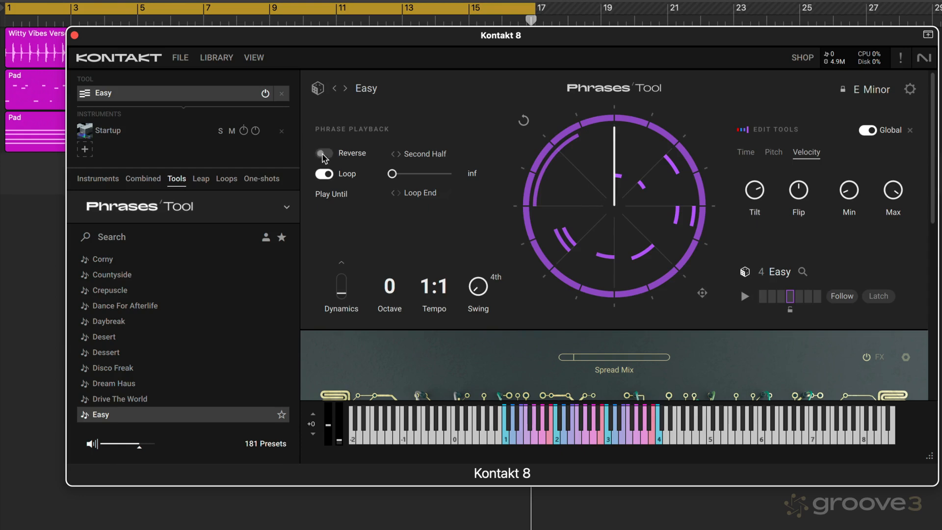
- Set the phrase's loop count to 3 and make it play until Pattern End
left_click(332, 176)
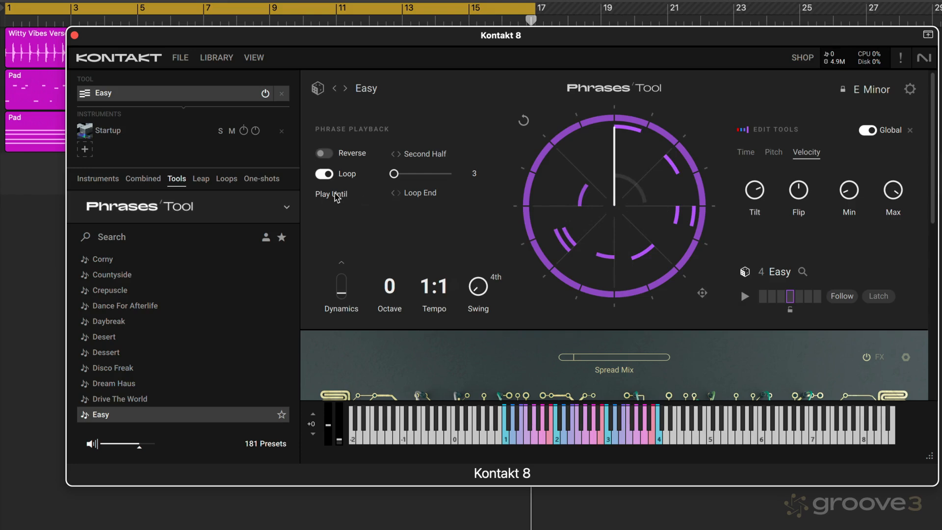
left_click(416, 197)
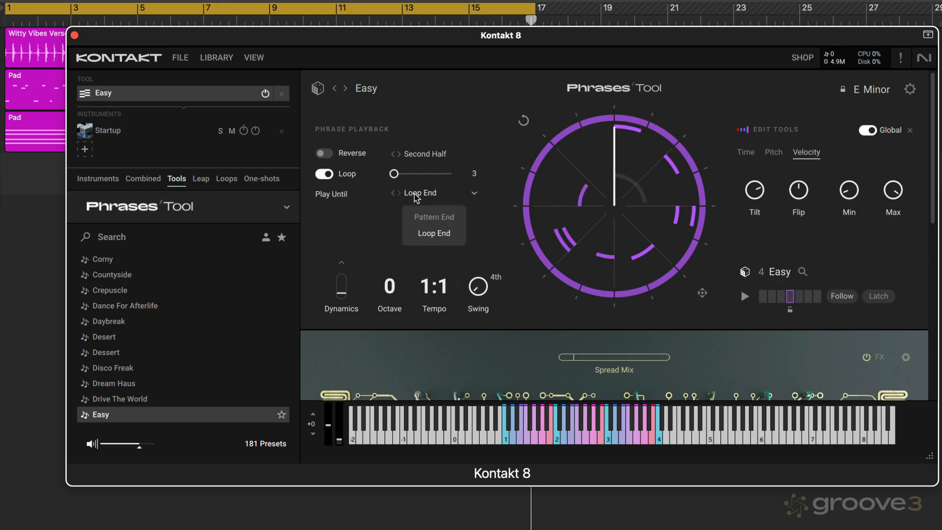
left_click(432, 216)
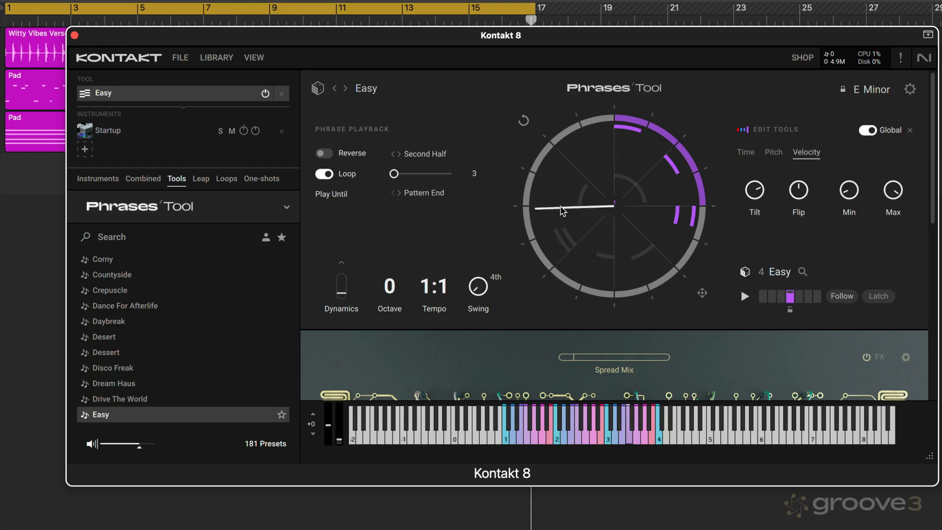
- Return Play Until to Loop End and start the song to hear the phrase in context
left_click(428, 194)
left_click(438, 234)
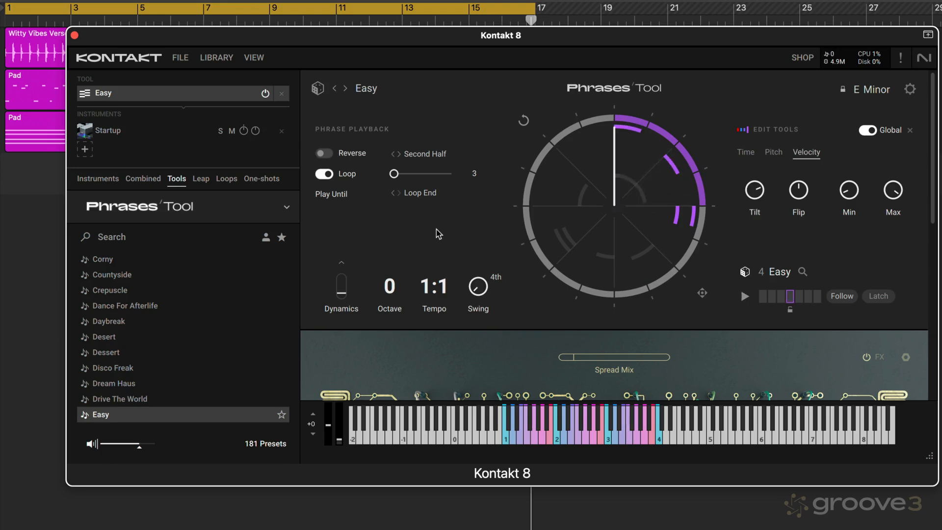
left_click(43, 223)
key("space")
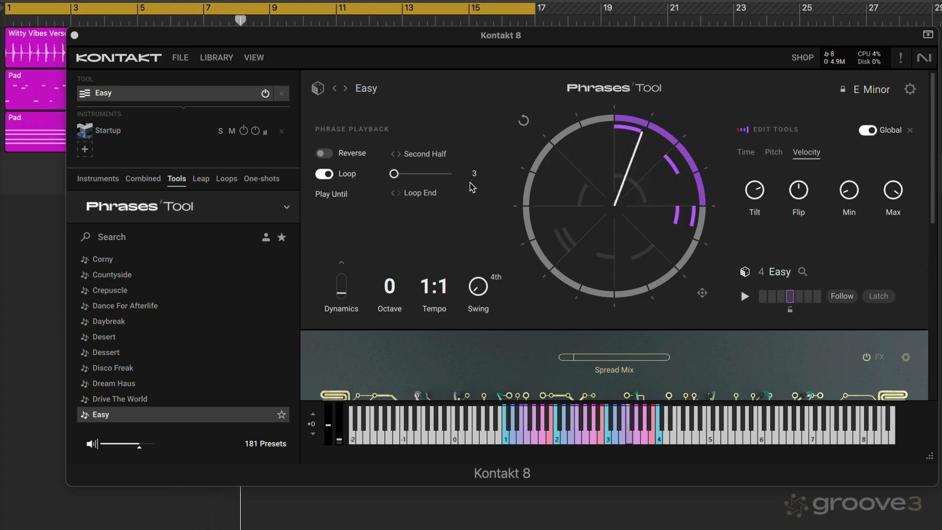
- Adjust the loop range on the phrase circle during song playback, keep the first six segments active, and stop the song
left_click_drag(702, 201, 698, 175)
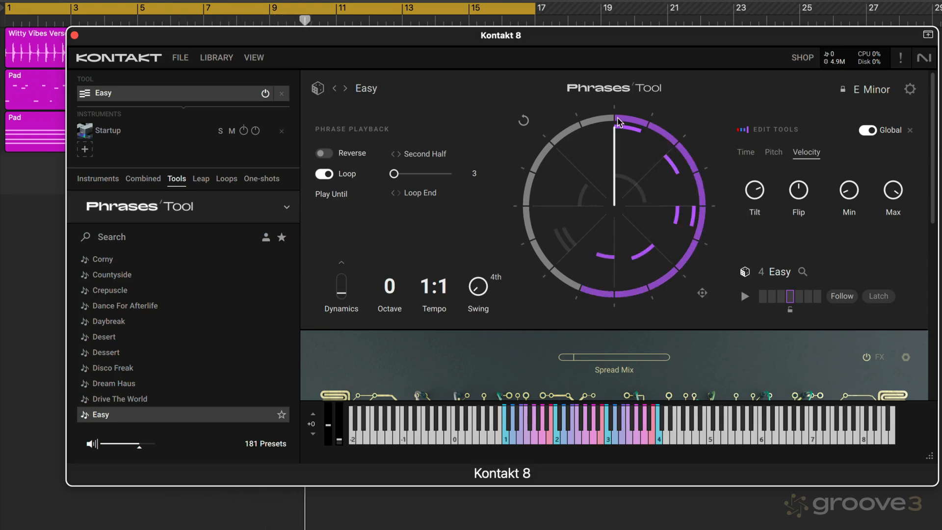
left_click_drag(617, 118, 658, 135)
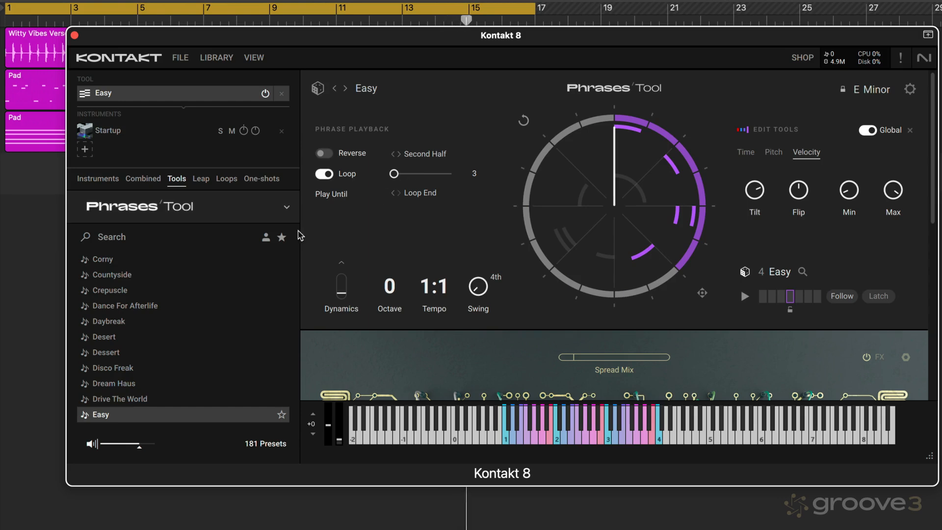
left_click(47, 252)
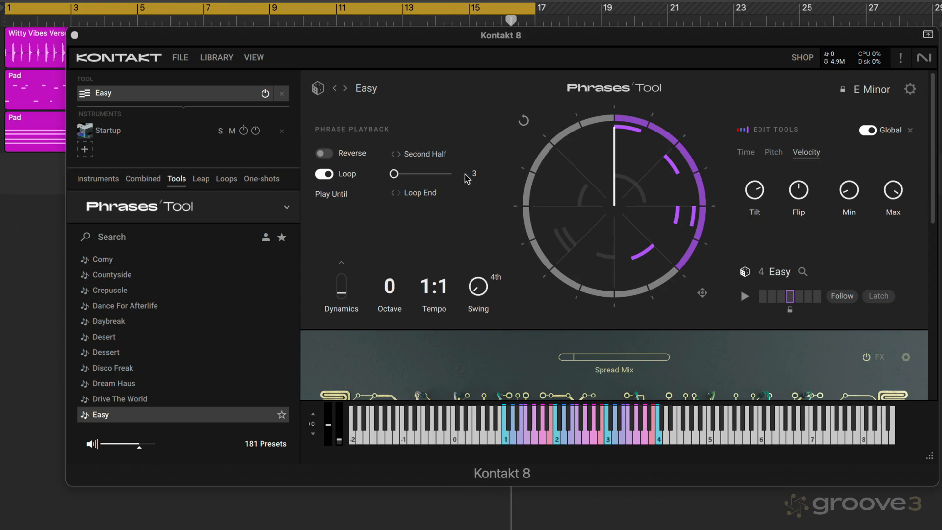
- Reset the edits made to phrase 4 and close the edit tools
left_click(911, 135)
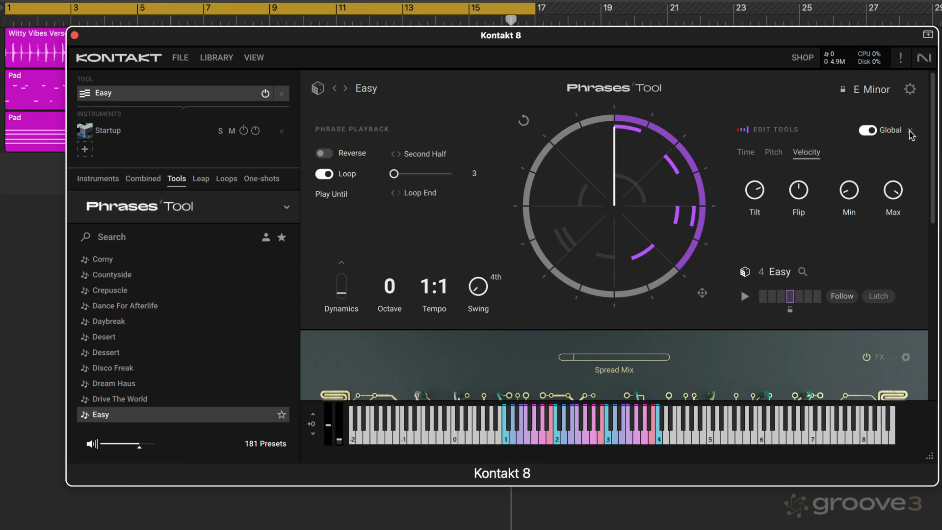
left_click(524, 121)
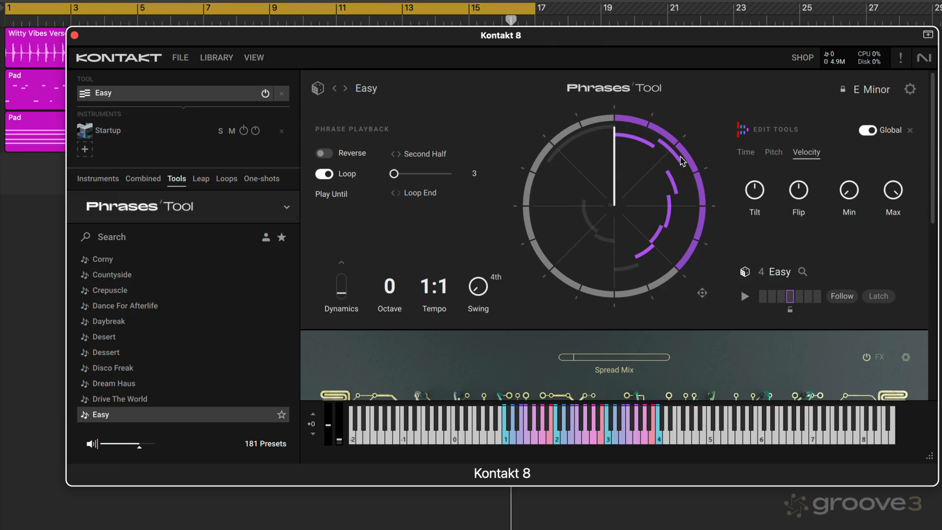
left_click(909, 132)
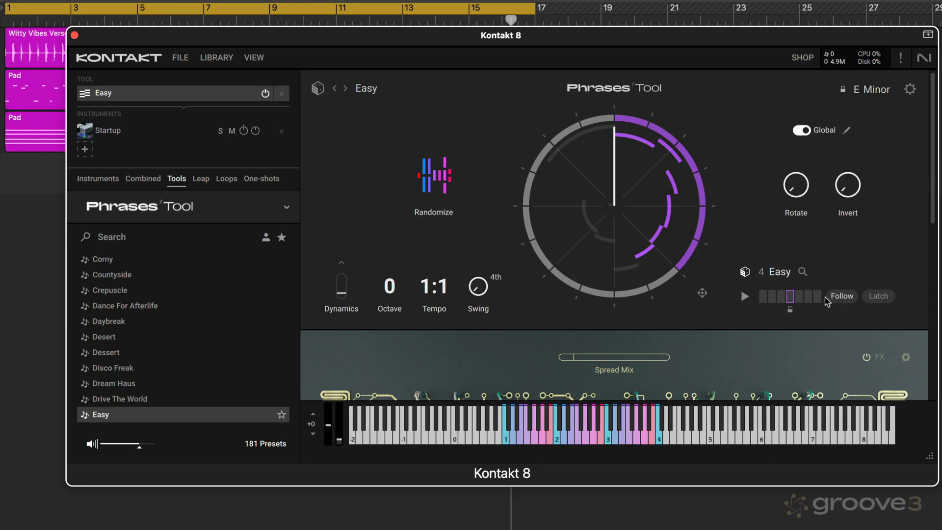
- Step through the preset's phrase slots to compare them, ending on phrase 2
left_click(763, 295)
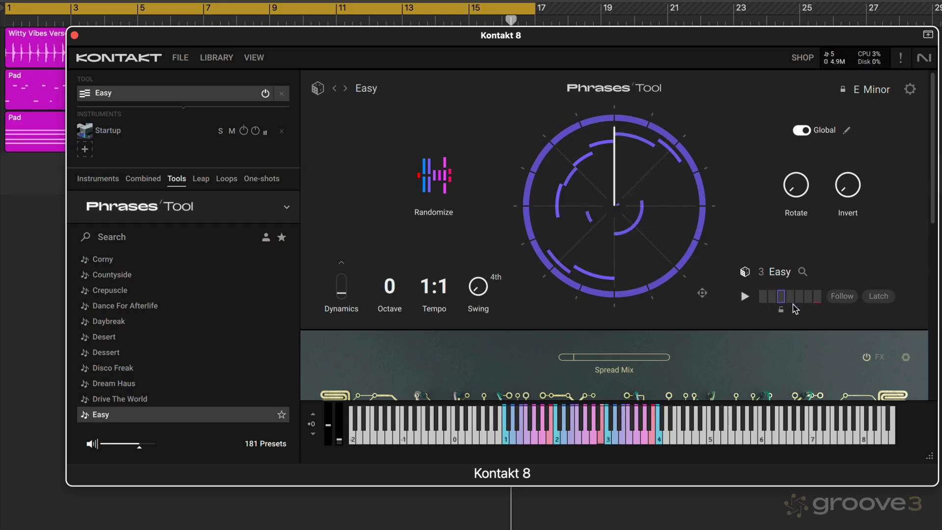
left_click(807, 297)
left_click(793, 297)
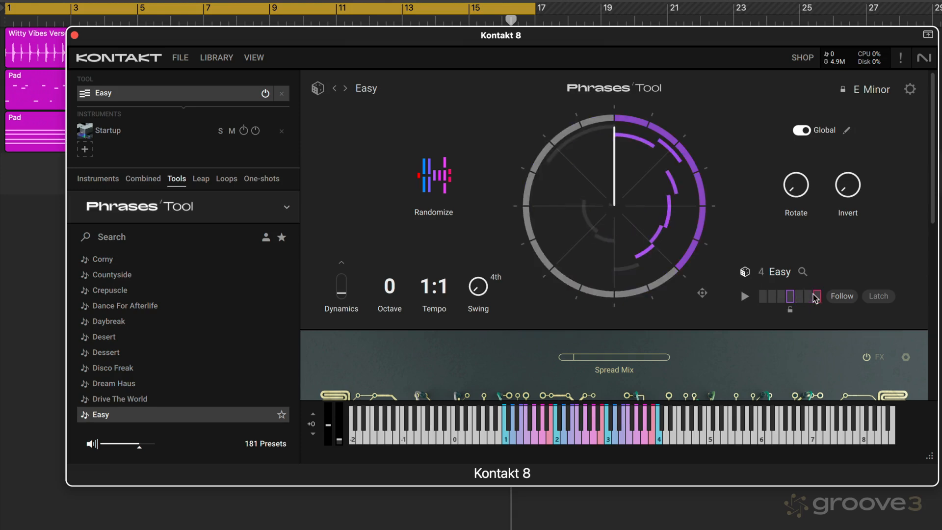
left_click(816, 296)
left_click(771, 297)
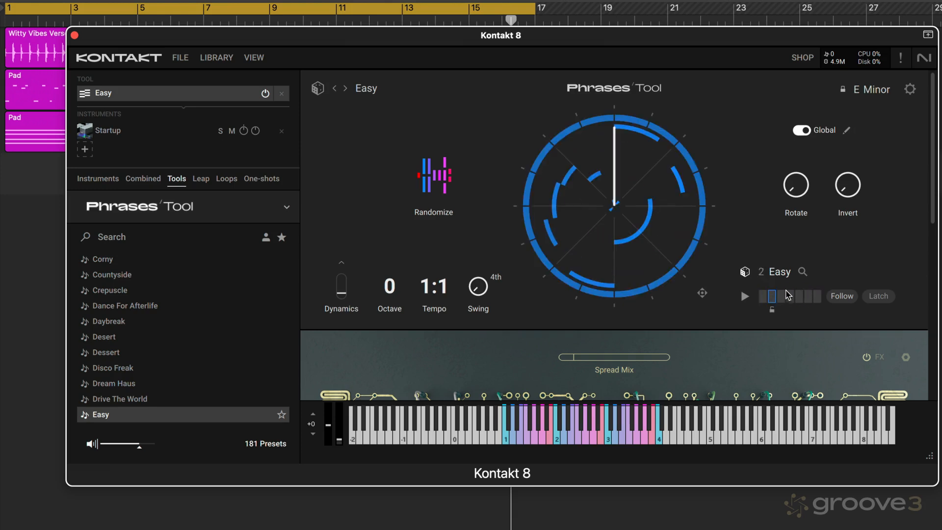
- Replace phrase 2 with Drive The World from the phrase browser, audition it, and close the browser
left_click(802, 273)
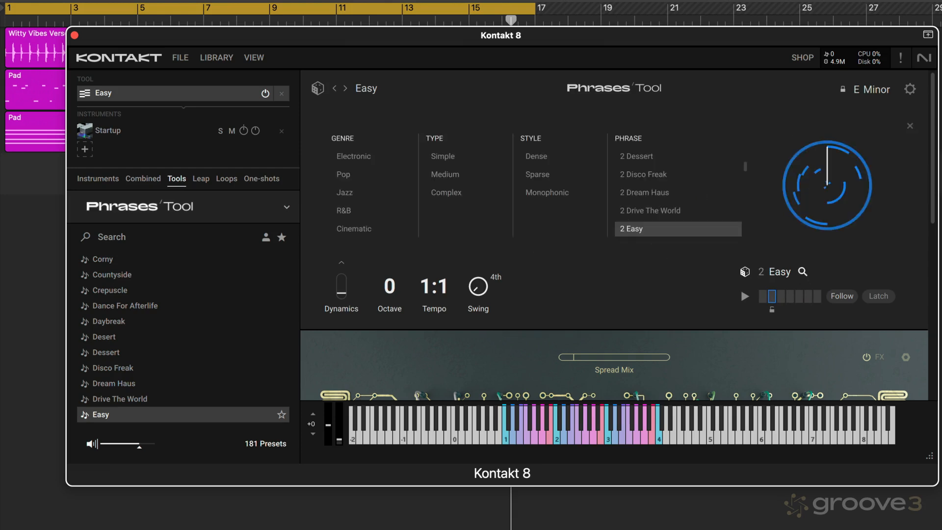
left_click(672, 214)
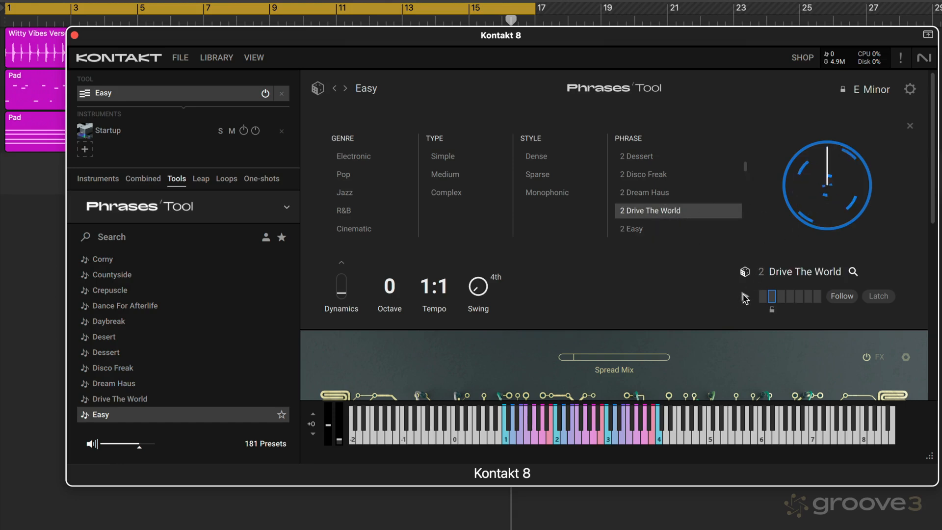
left_click(744, 297)
left_click(743, 295)
left_click(910, 126)
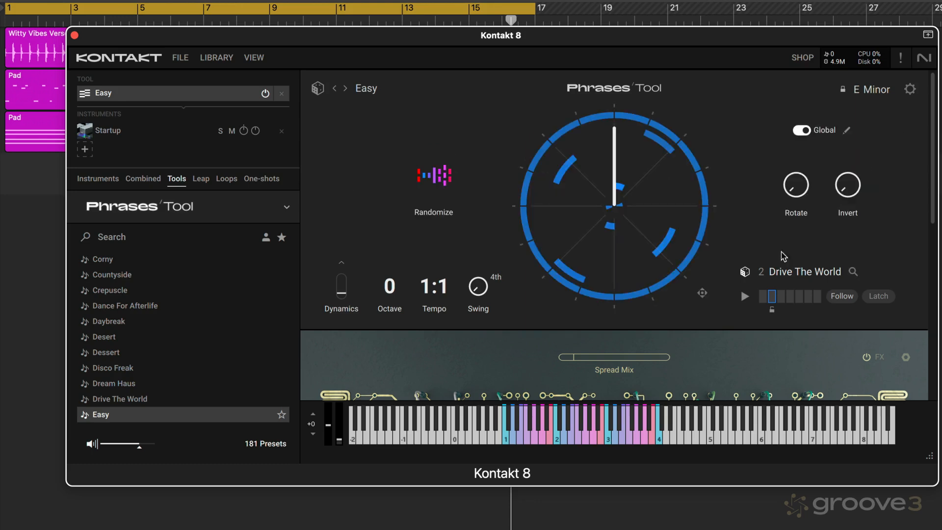
- Load a random phrase into slot 3, compare it with slots 4 and 2, and randomize slot 3's phrase again
left_click(763, 296)
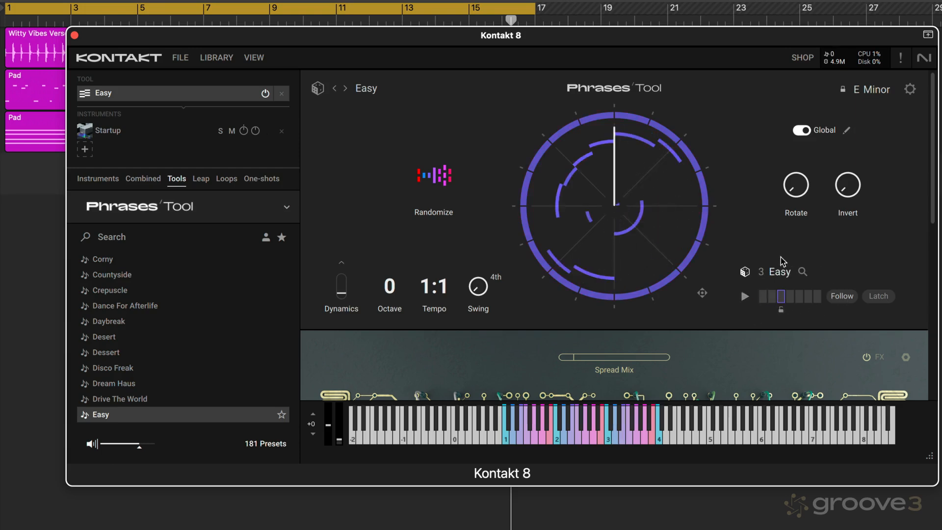
left_click(744, 273)
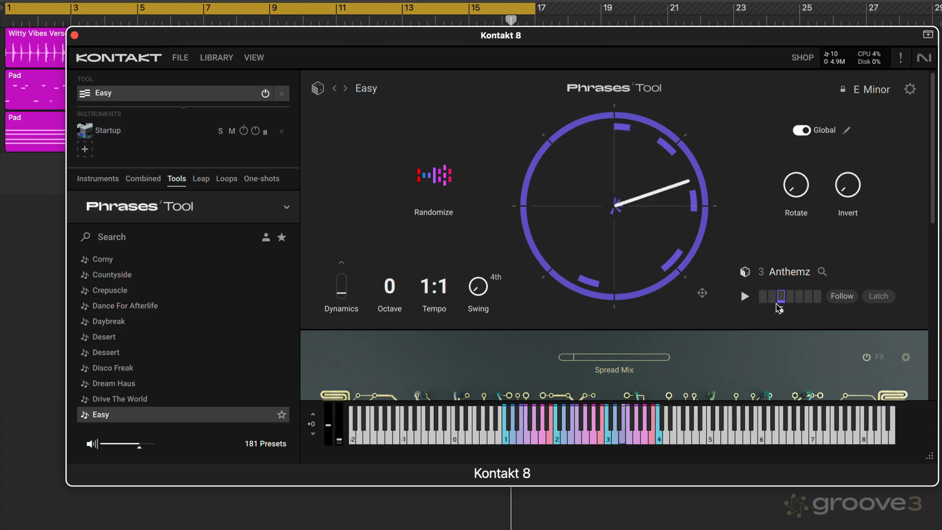
left_click(792, 298)
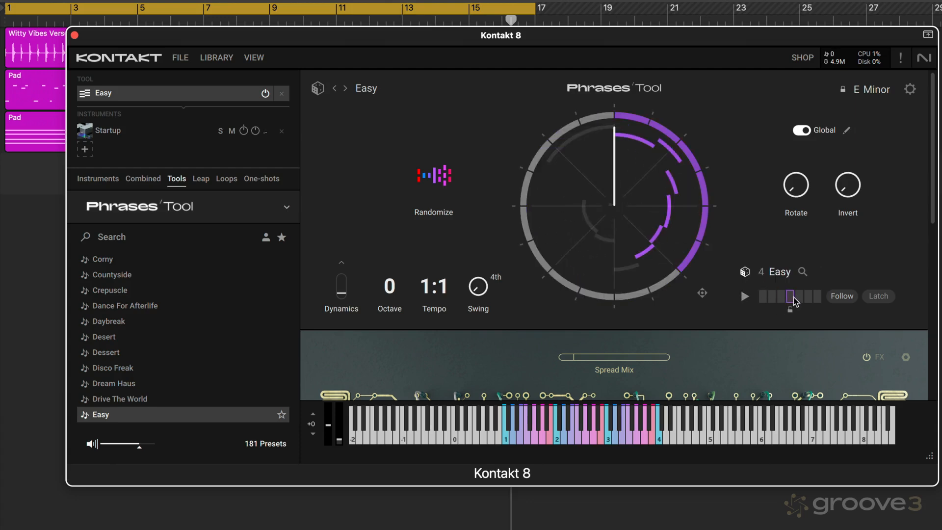
left_click(773, 296)
left_click(781, 296)
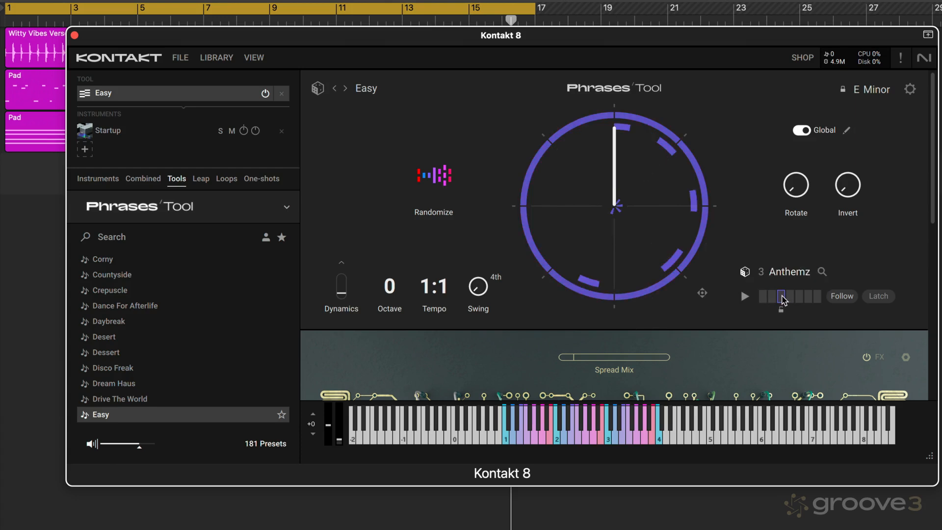
left_click(746, 271)
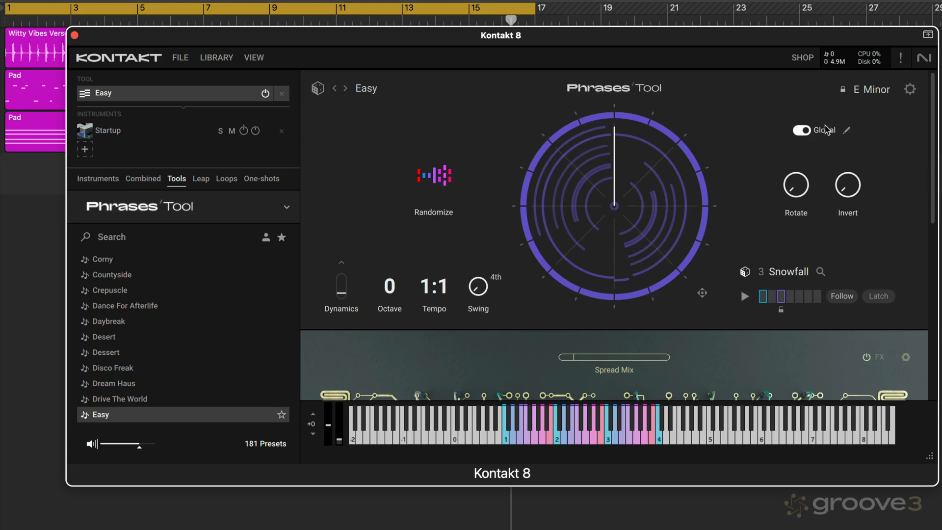
- Randomize the phrase's settings from the edit tools, close them, and randomize phrase 4 twice more from the main view
left_click(846, 129)
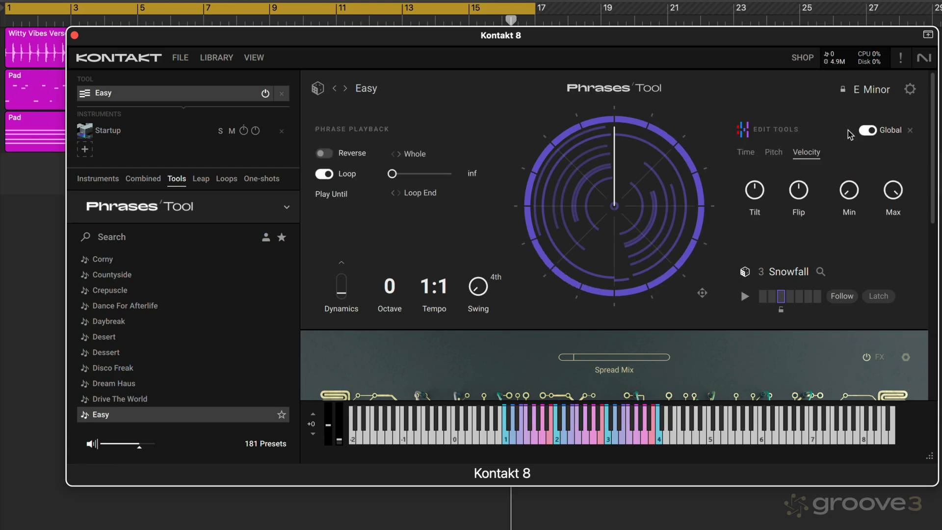
left_click(743, 131)
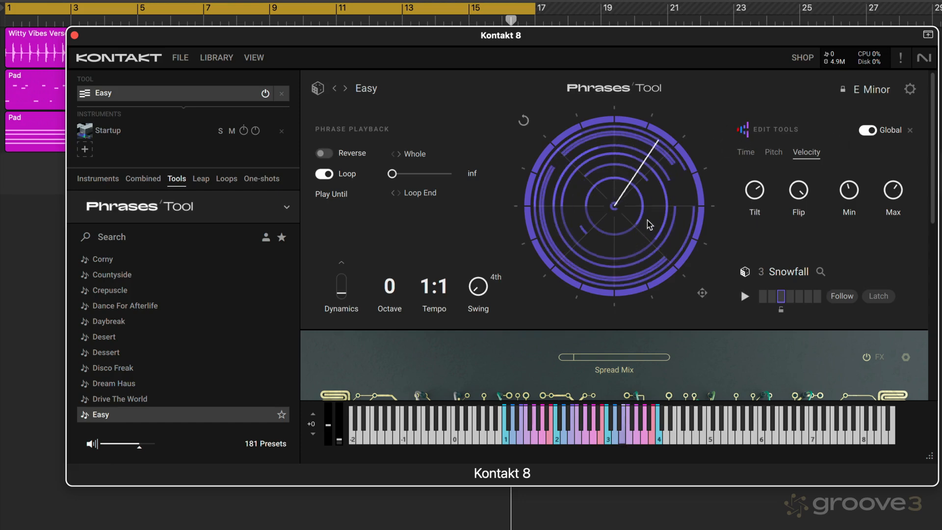
left_click(910, 133)
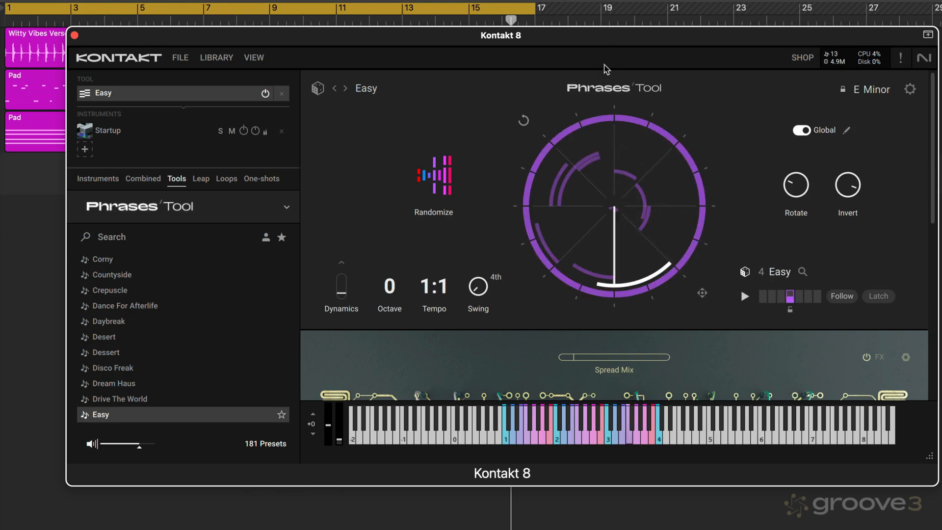
left_click(439, 181)
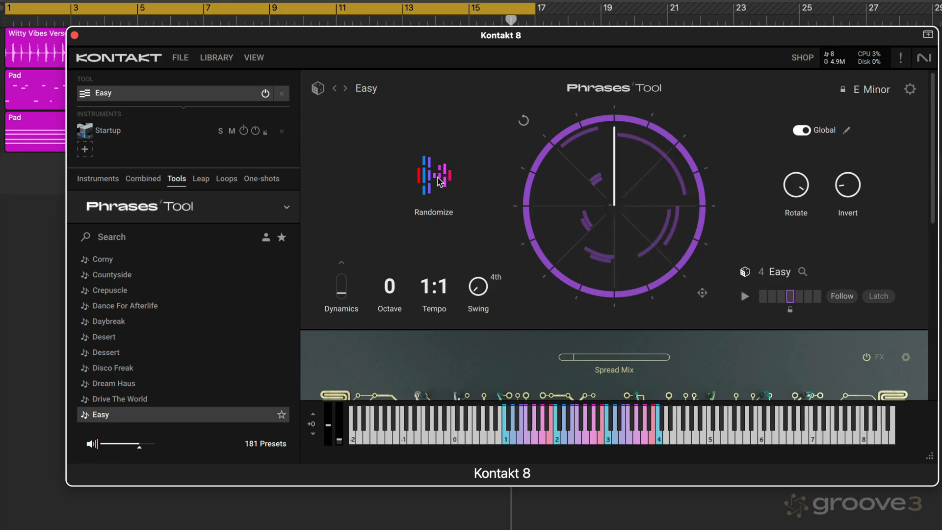
left_click(439, 181)
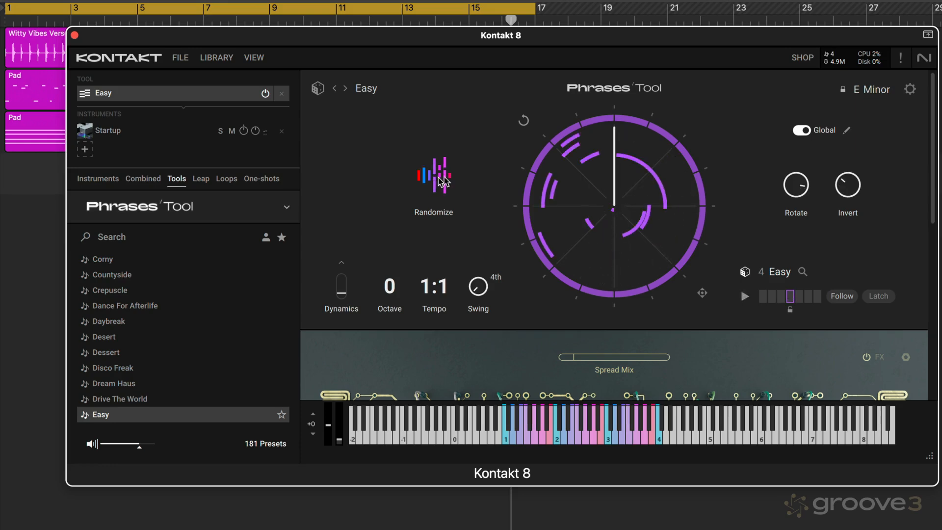
- Check phrase 4's randomized settings in the edit tools, close them, and reset the phrase's edits
left_click(846, 131)
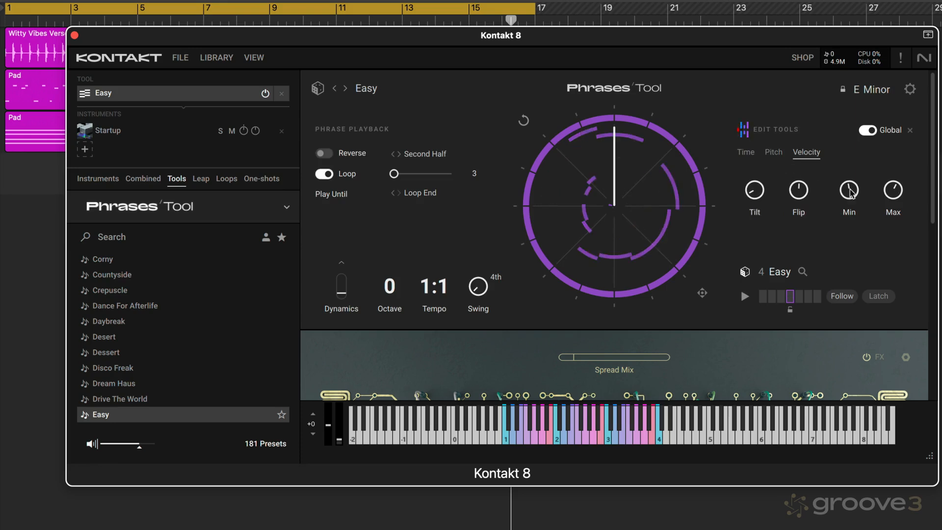
left_click(911, 131)
left_click(524, 121)
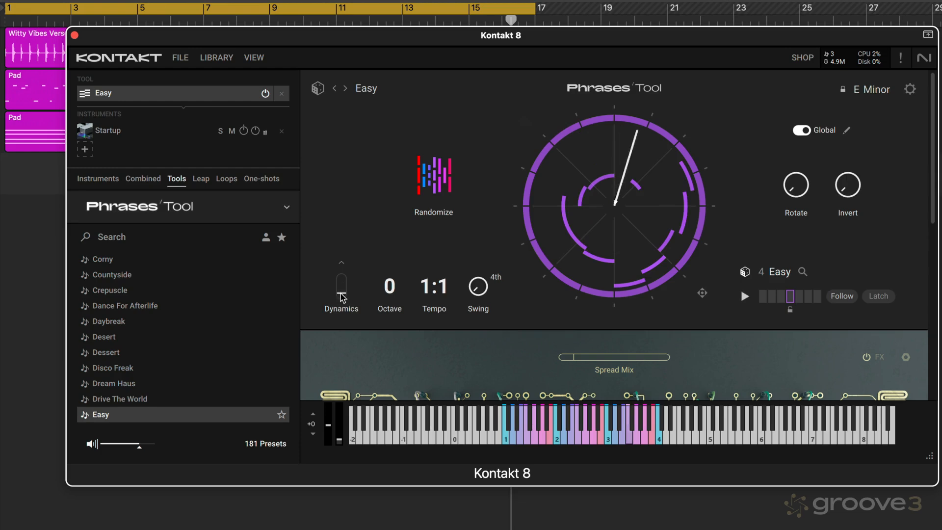
- Raise Dynamics to near its maximum, try Octave at +1, and return Octave to 0
left_click_drag(340, 293, 325, 256)
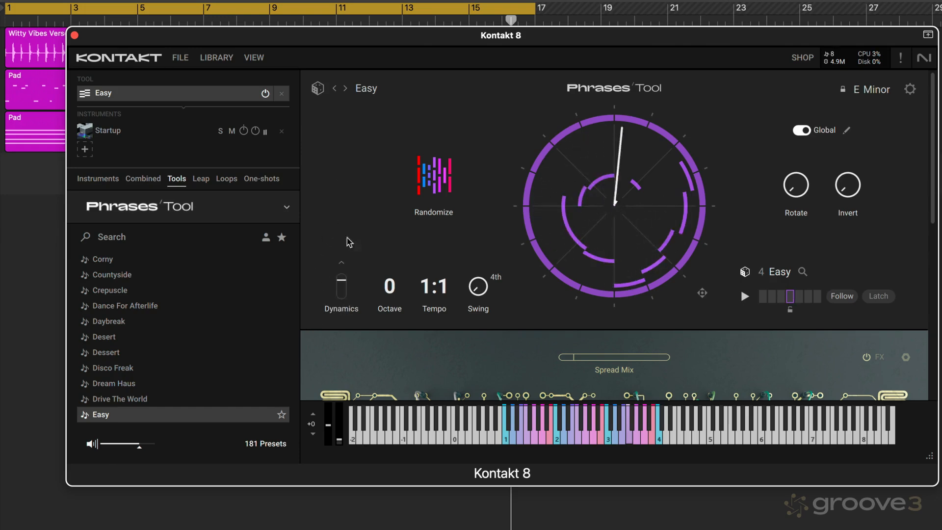
left_click(406, 284)
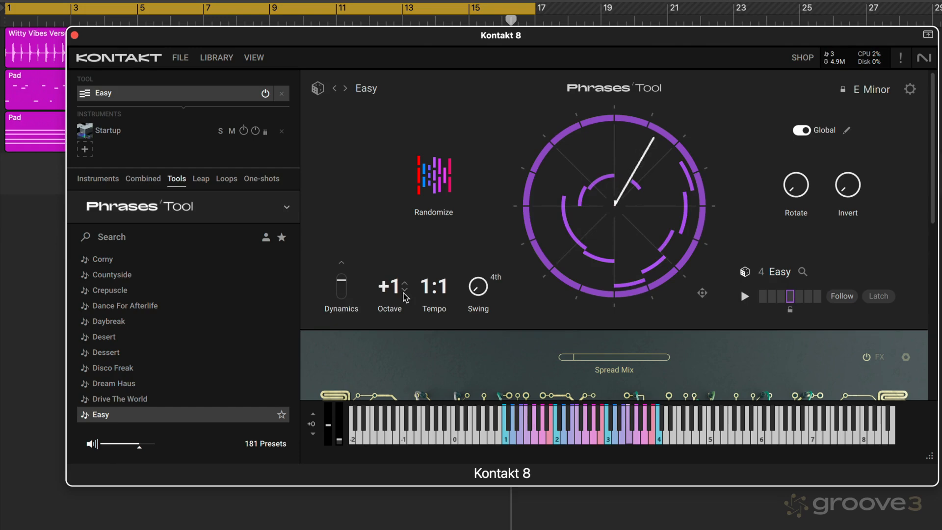
left_click(405, 290)
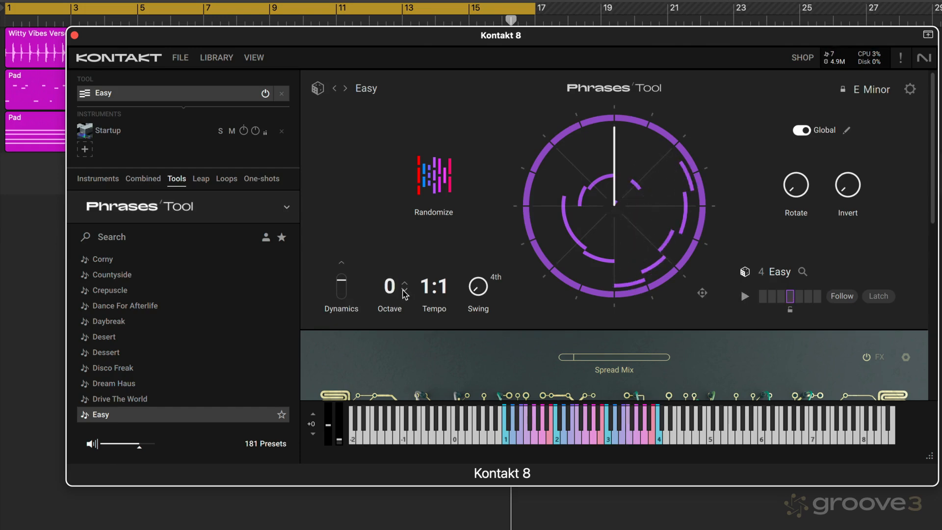
- Try slower and faster Tempo ratios for the phrase and return Tempo to 1:1
left_click(453, 292)
left_click(456, 284)
left_click(455, 284)
left_click(455, 293)
- Raise Swing to about the middle of its range, check the swing note-value options, and keep 4th
left_click_drag(479, 293, 495, 274)
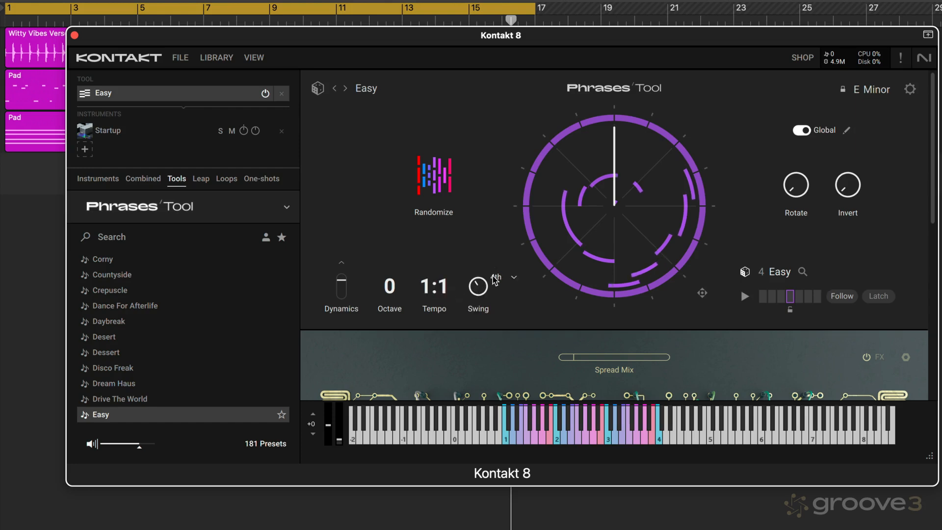
left_click(496, 279)
left_click(508, 227)
left_click_drag(477, 286, 476, 280)
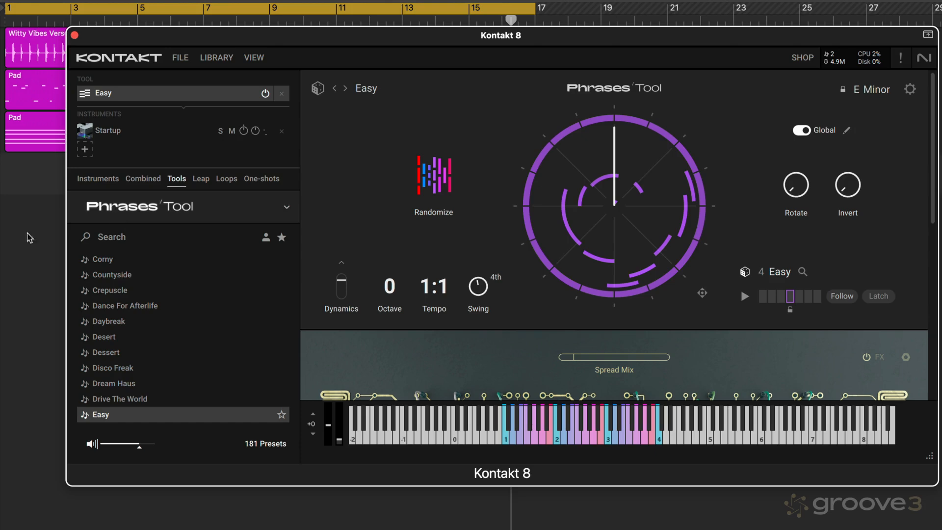
- Play the song while adjusting the phrase's loop range, keep the first half of the circle active, and stop playback
left_click(37, 184)
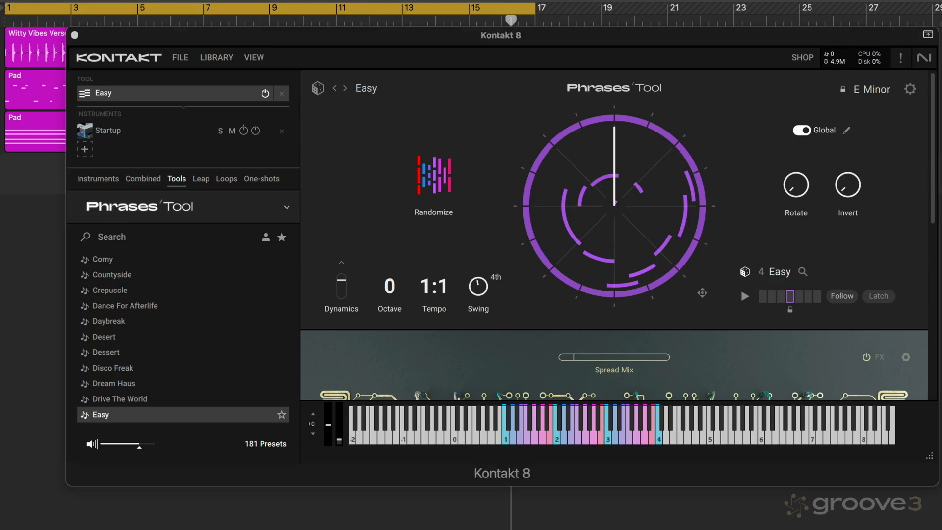
key("space")
left_click_drag(534, 169, 530, 244)
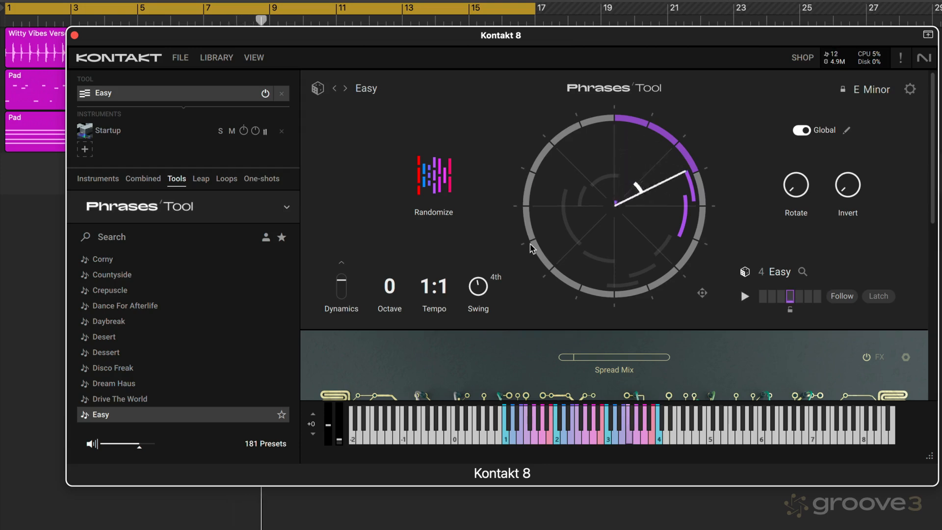
left_click_drag(534, 247, 536, 232)
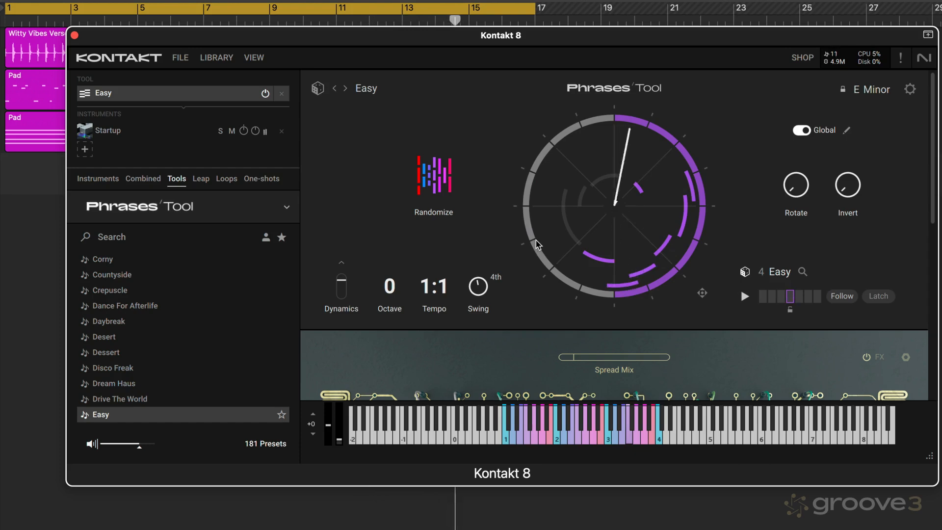
left_click(46, 263)
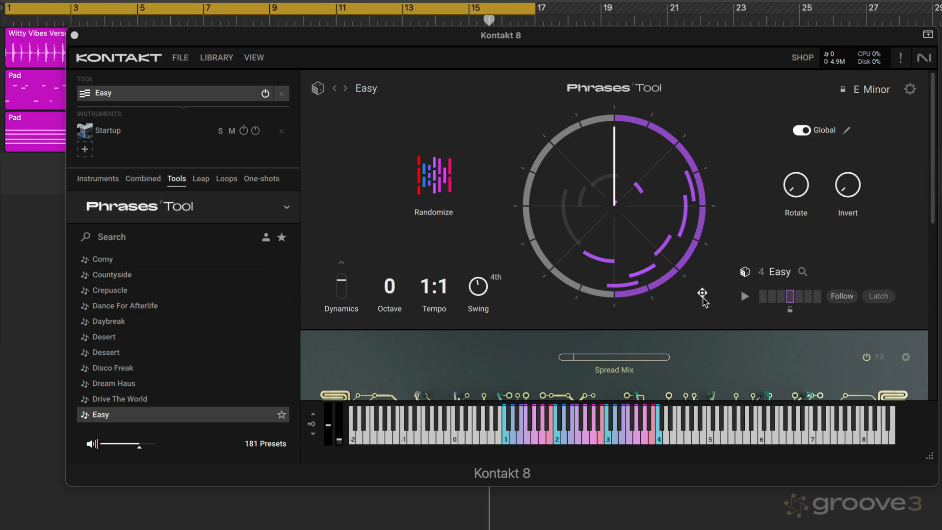
- Export phrase 4 as a MIDI region at bar 1 on the track below the Pad regions
left_click_drag(702, 295, 22, 178)
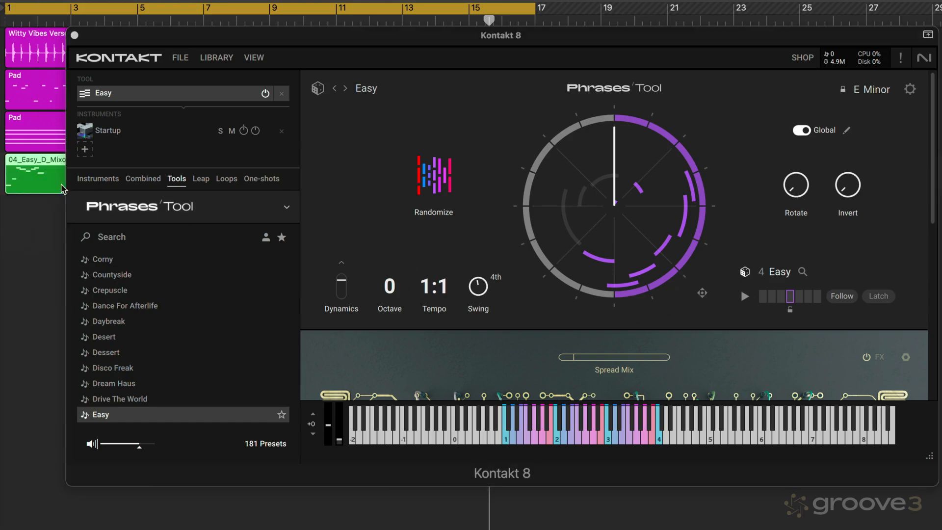
left_click(758, 309)
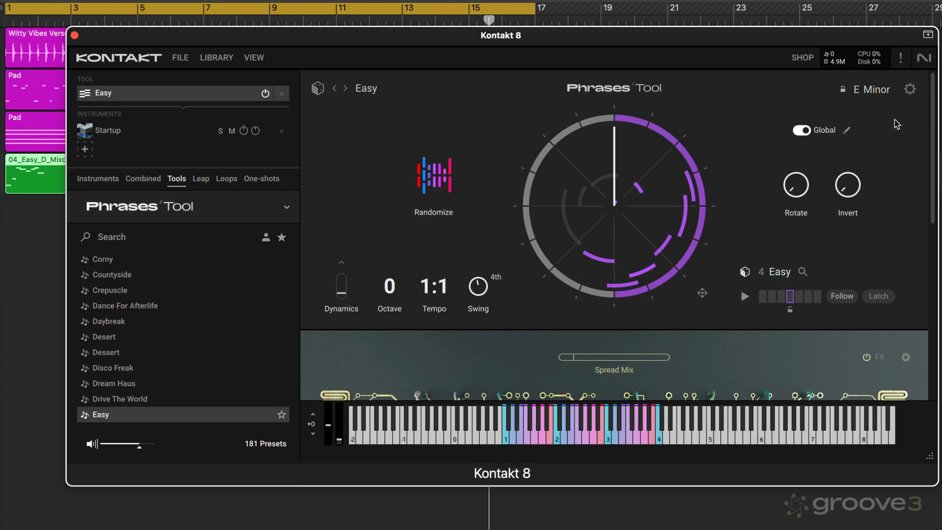
- Switch the Phrases tool's keyboard mode from Simple to Advanced and close its settings
left_click(910, 90)
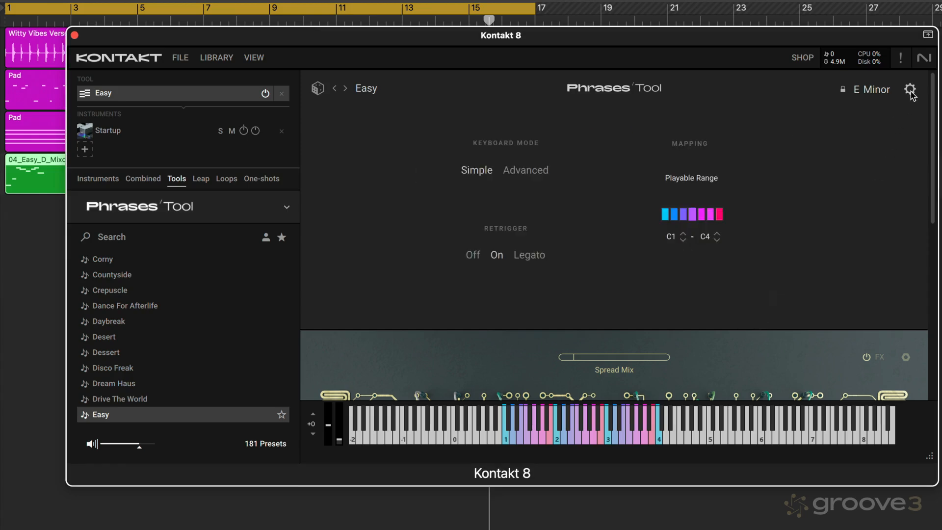
left_click(530, 170)
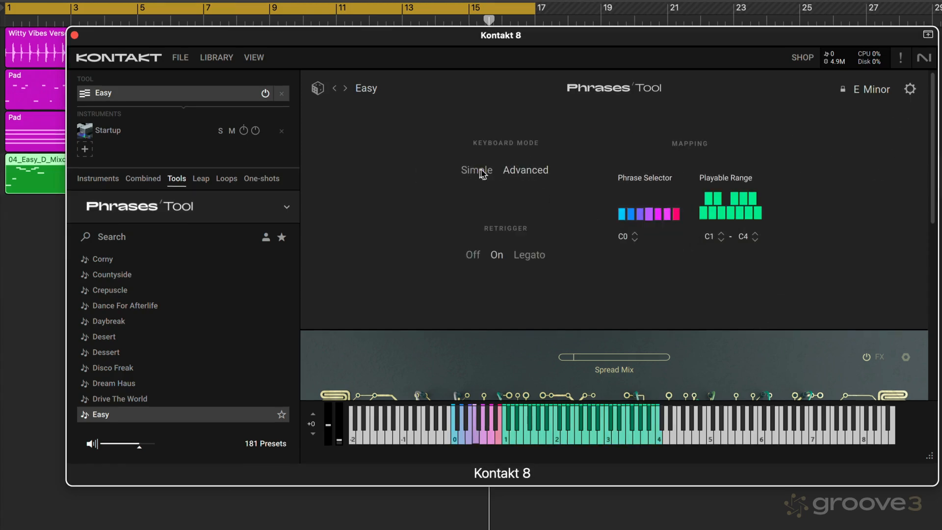
left_click(910, 90)
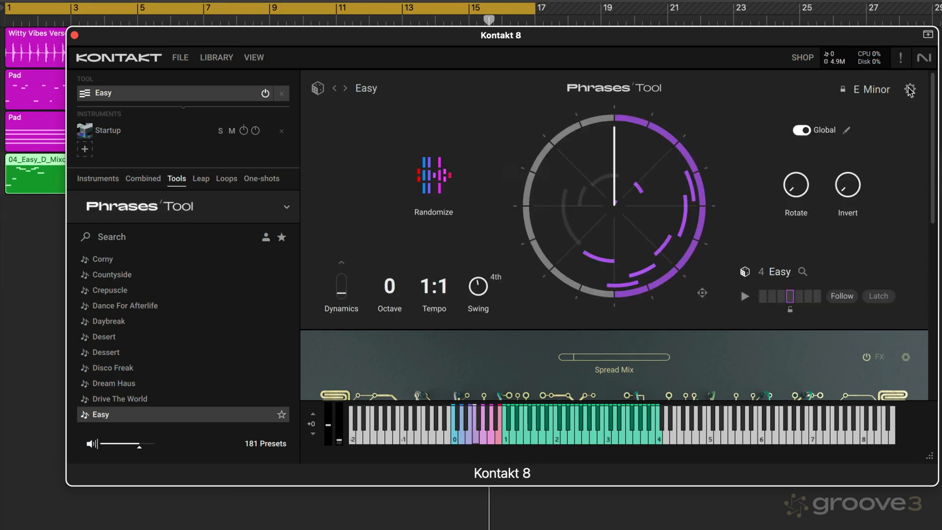
- Look at the preset-saving option for the Easy tool slot and dismiss it without saving
right_click(103, 95)
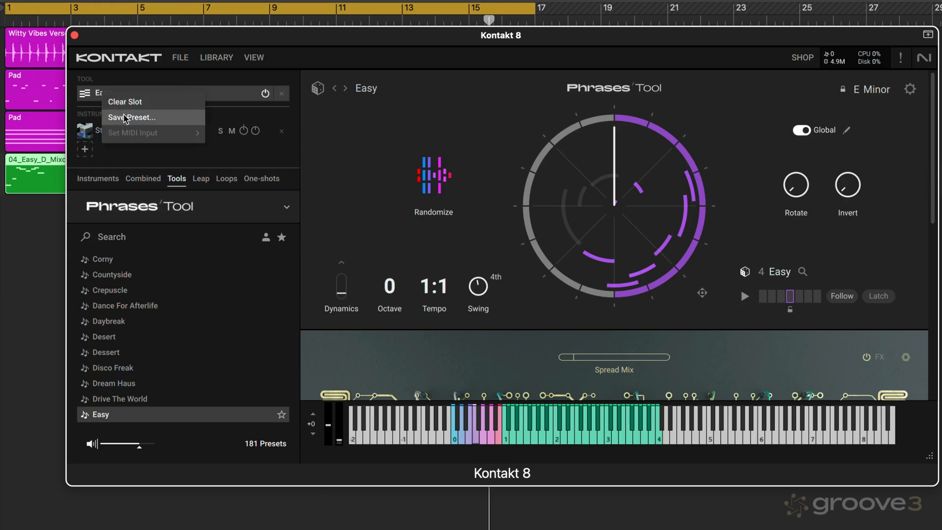
left_click(162, 81)
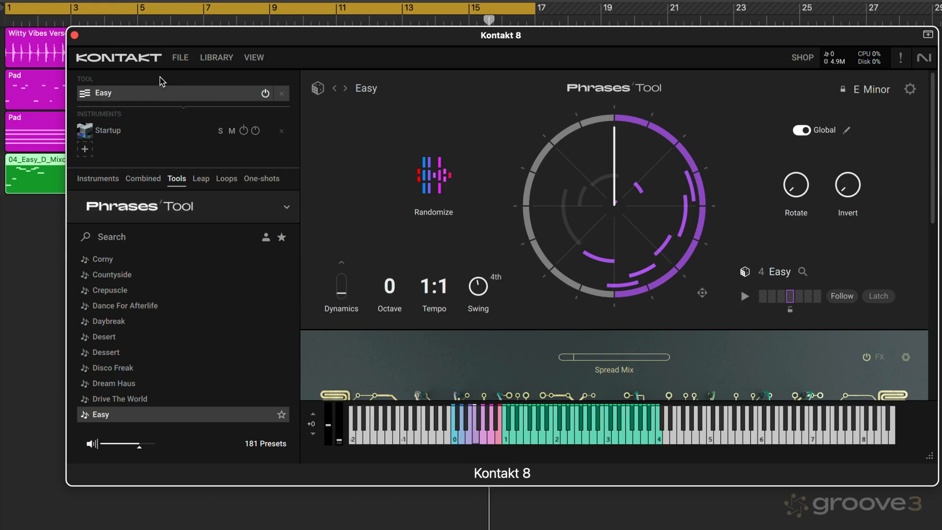